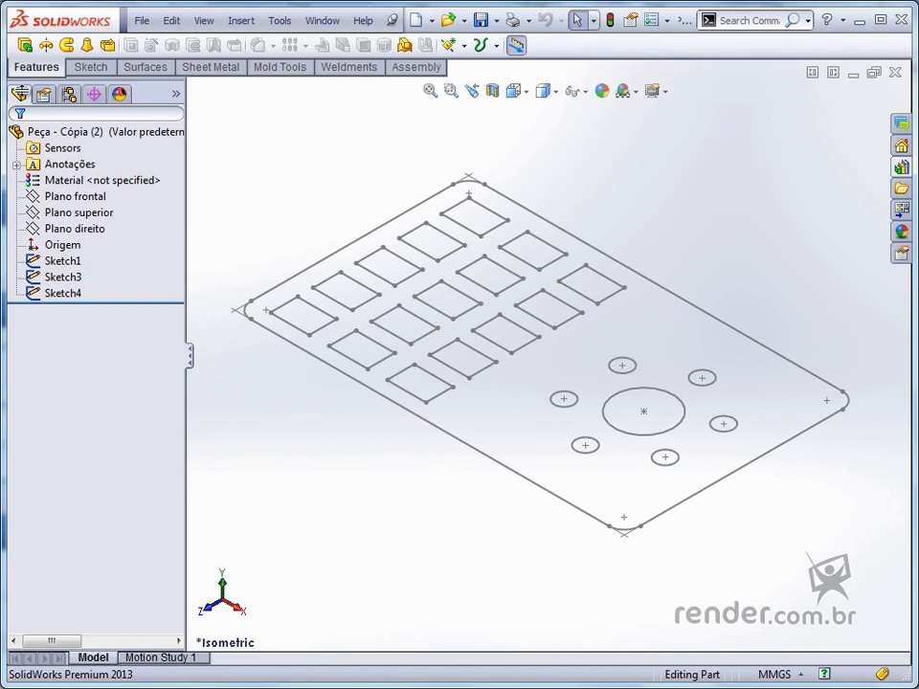
Step: Set up a blind boss extrusion of the rounded rectangular outline in Sketch1 with a 9 mm depth
click(23, 46)
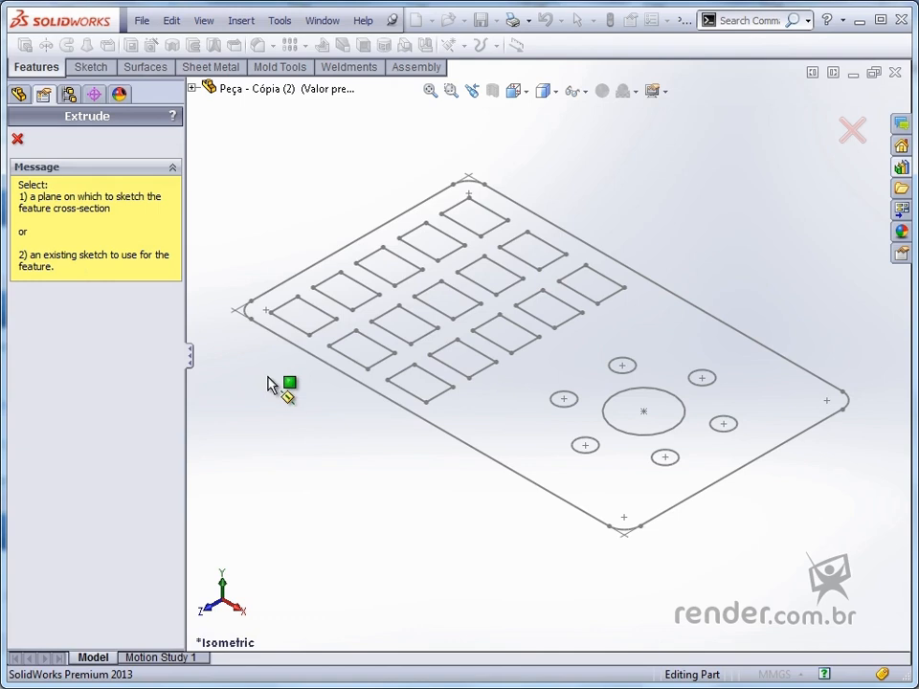
click(356, 379)
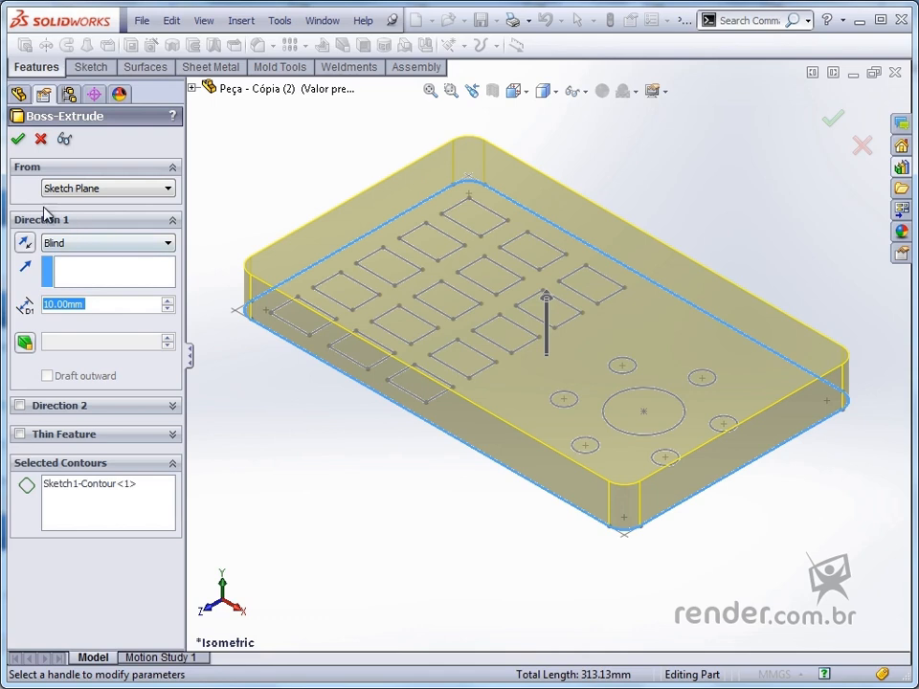
click(87, 244)
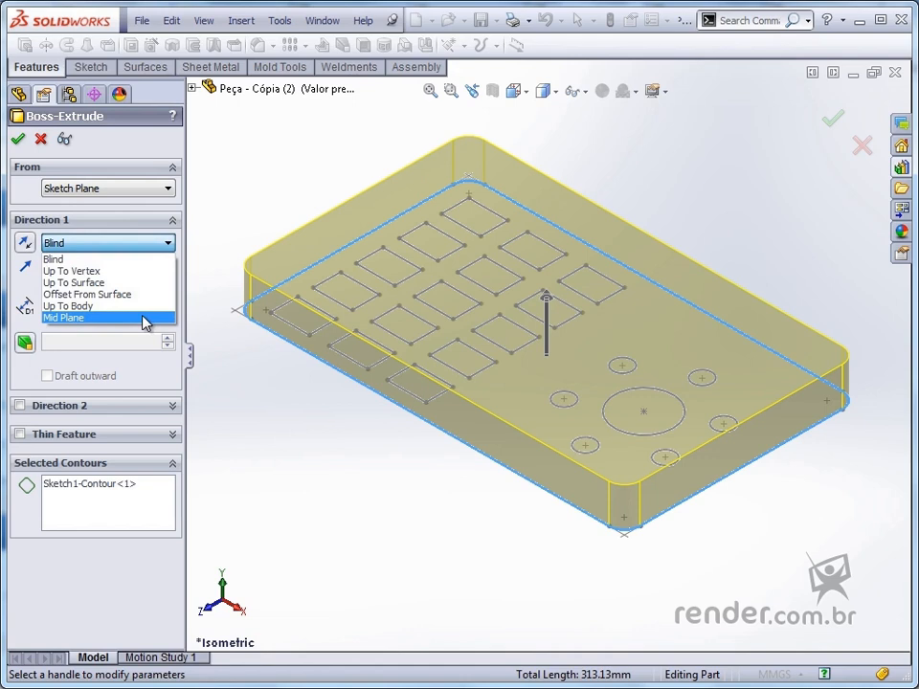
click(110, 259)
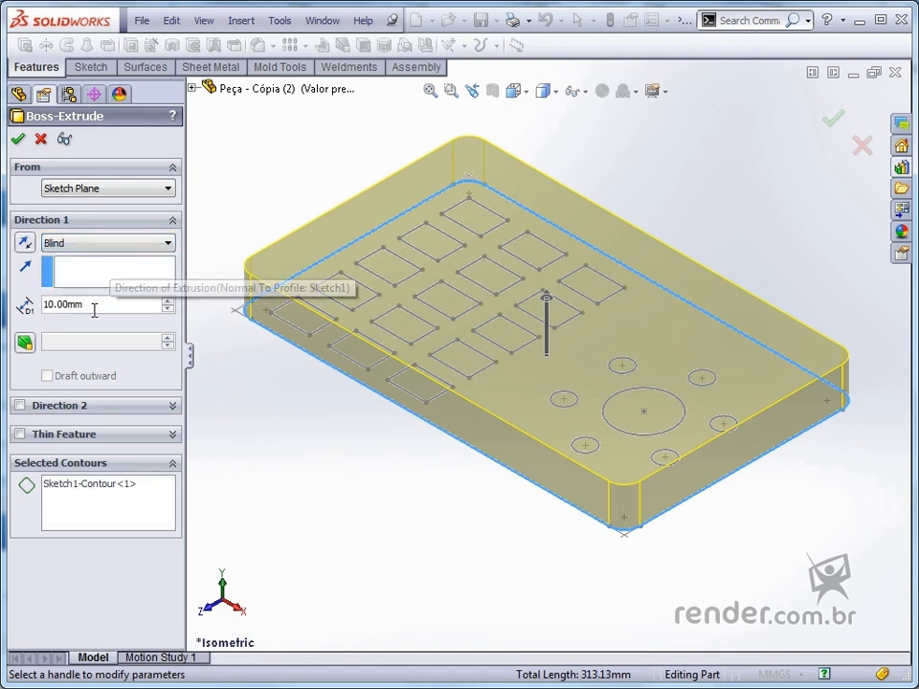
click(92, 304)
text(9)
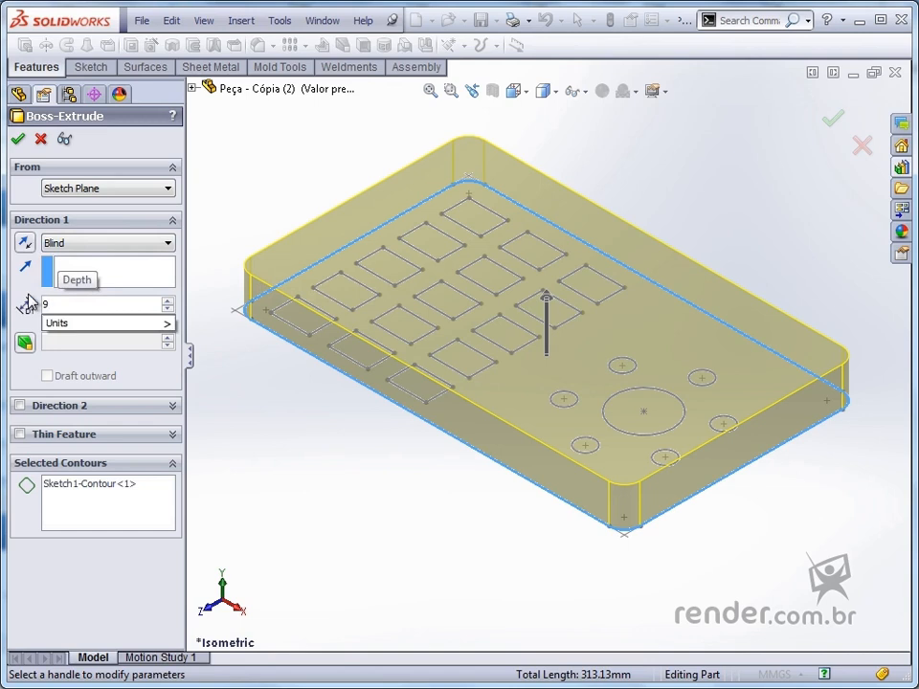
key(Return)
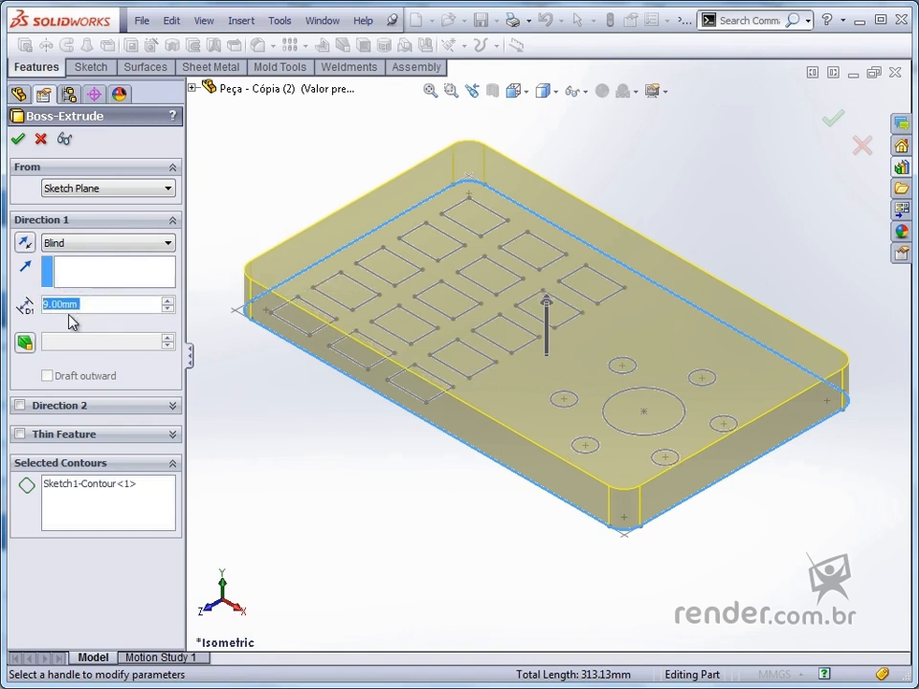
Step: Try a draft and a reversed direction on the plate extrusion
click(95, 279)
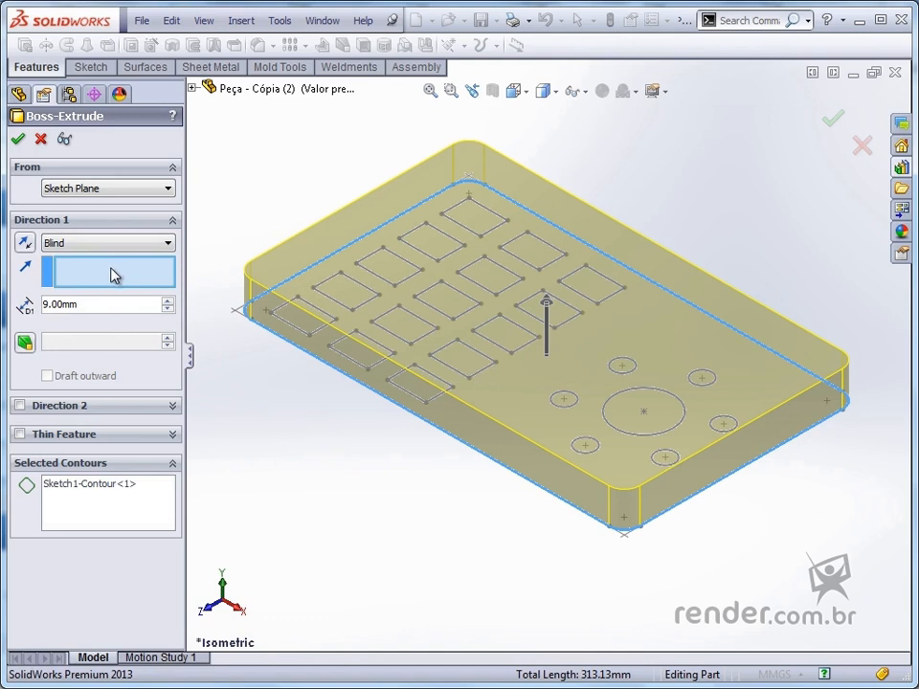
click(25, 345)
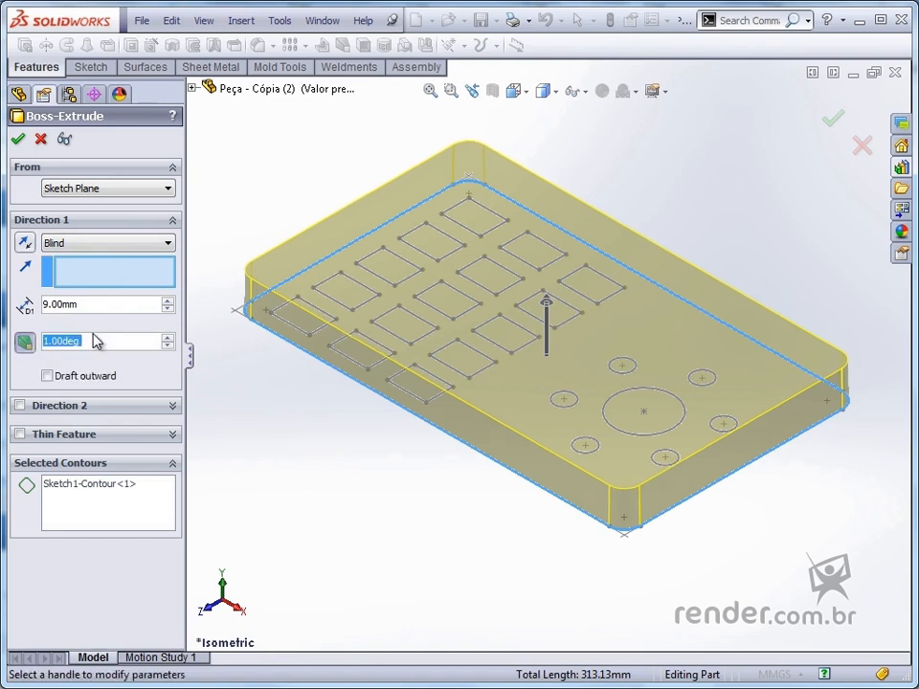
click(26, 343)
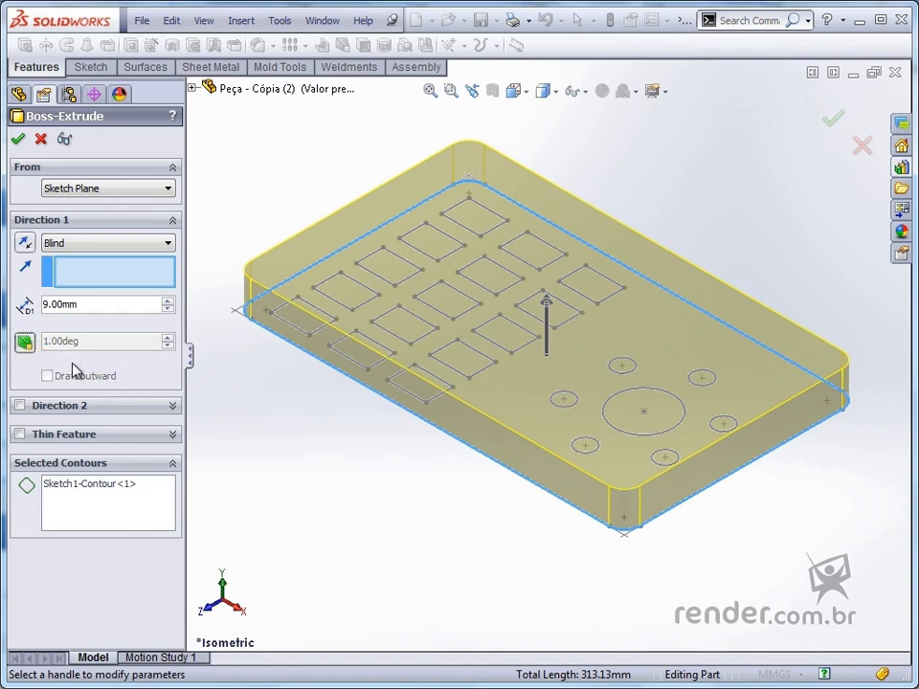
click(25, 244)
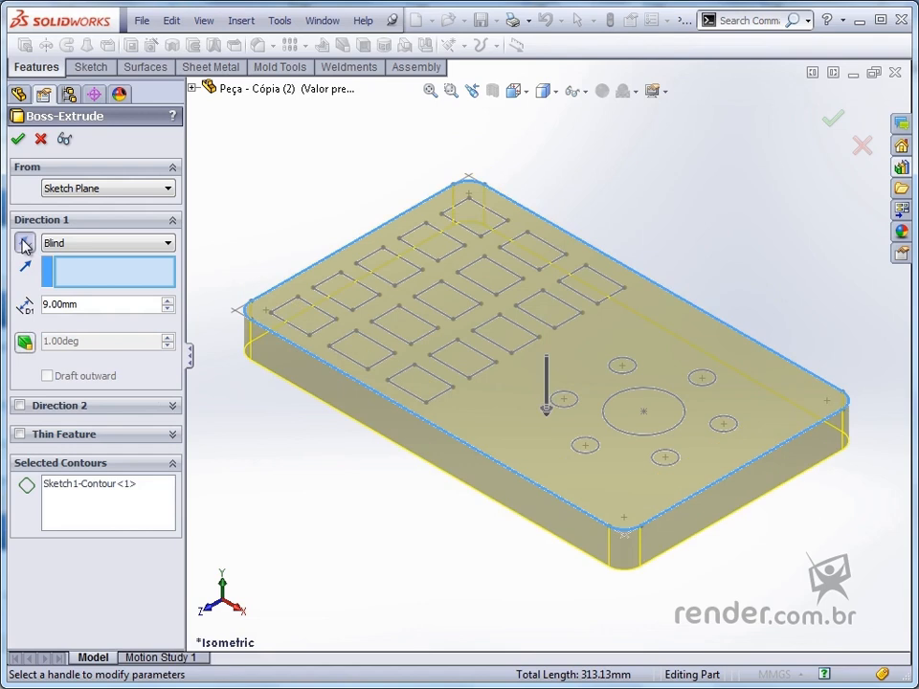
click(24, 244)
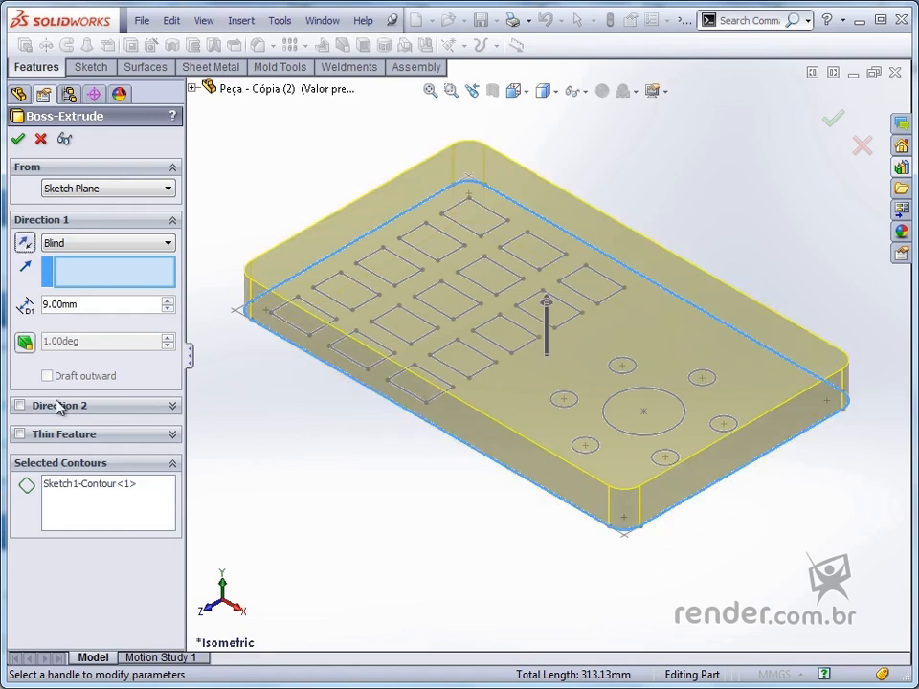
Step: Accept the boss extrusion of the rounded plate and clear the selection
click(172, 405)
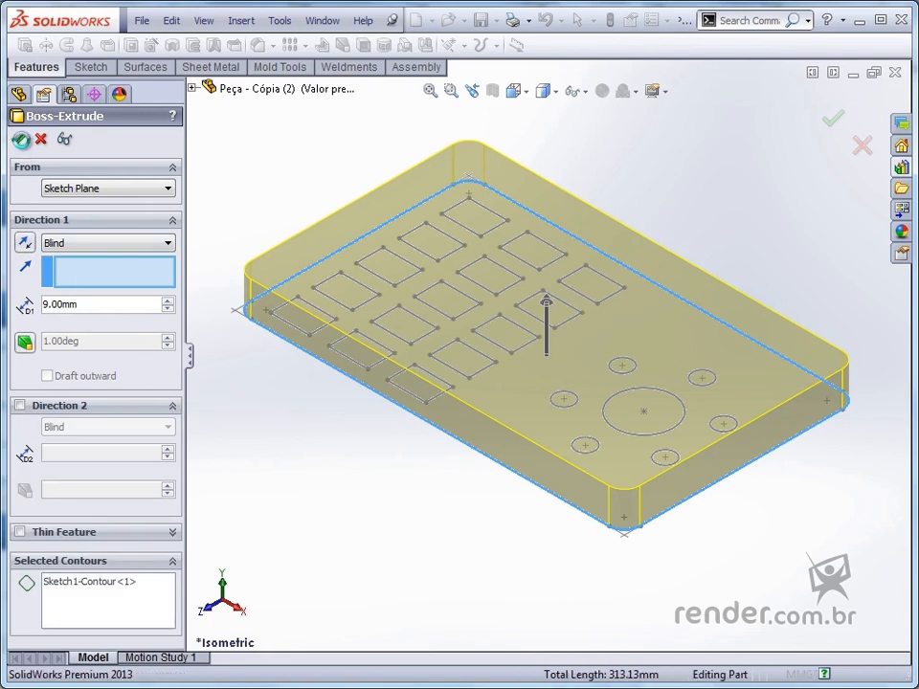
click(22, 140)
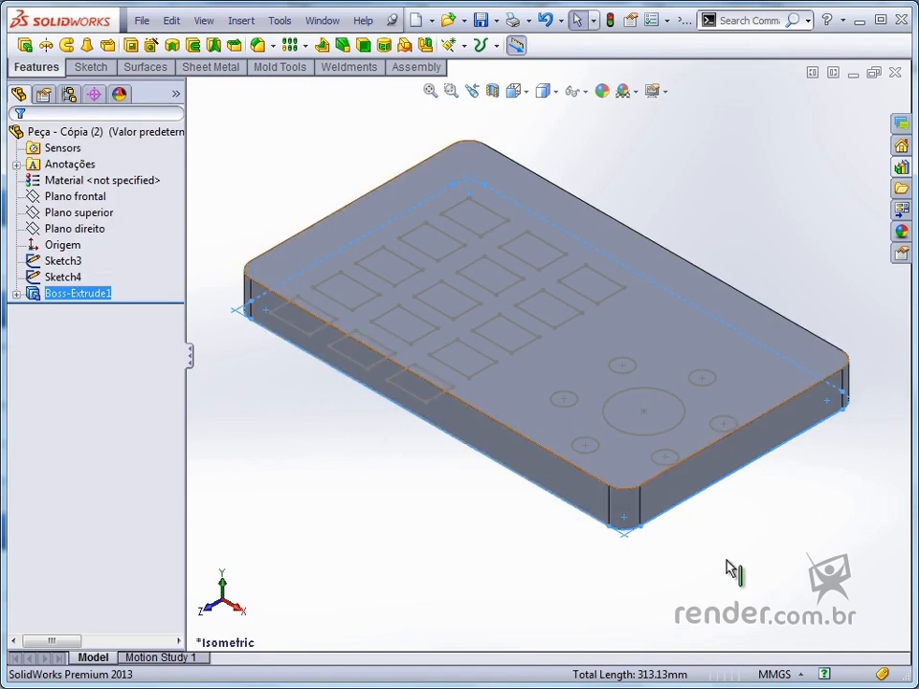
click(746, 533)
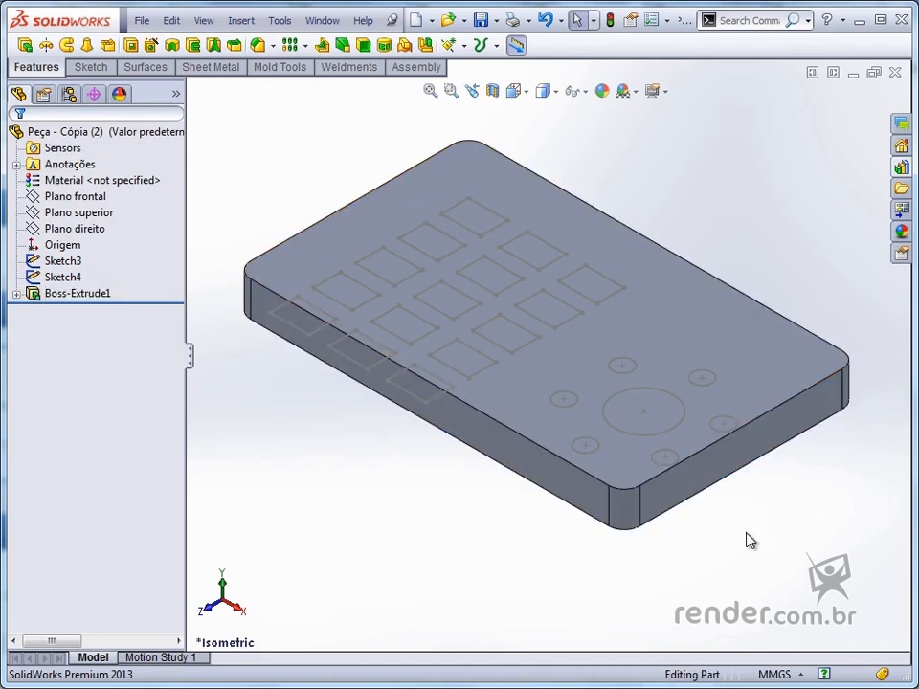
Step: Start a boss extrusion of Sketch3, the rectangle grid and small circles, beginning from the plate's top face
click(26, 45)
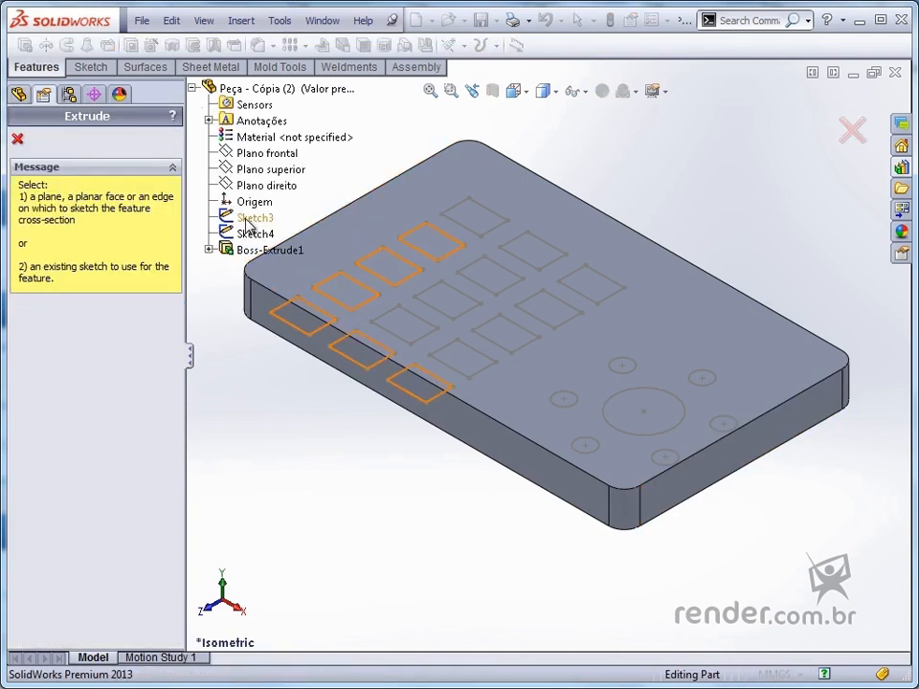
click(247, 220)
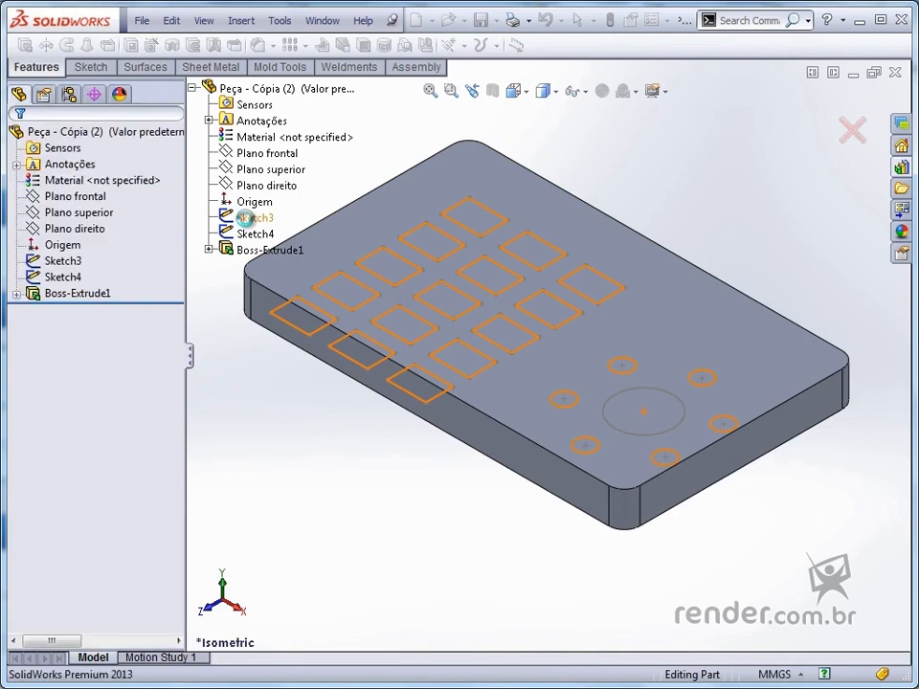
middle_drag(349, 475, 380, 423)
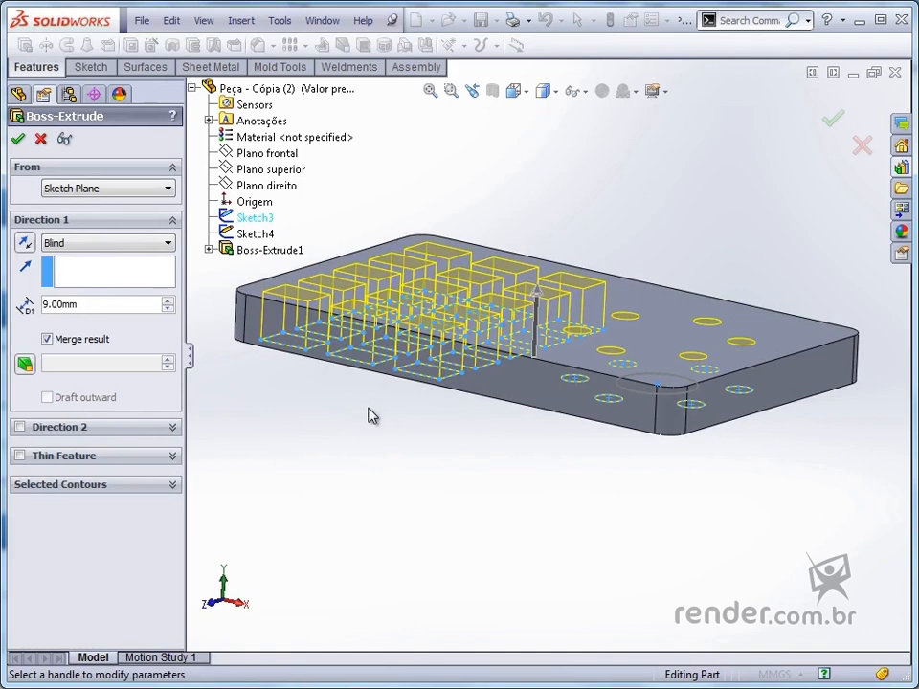
click(93, 189)
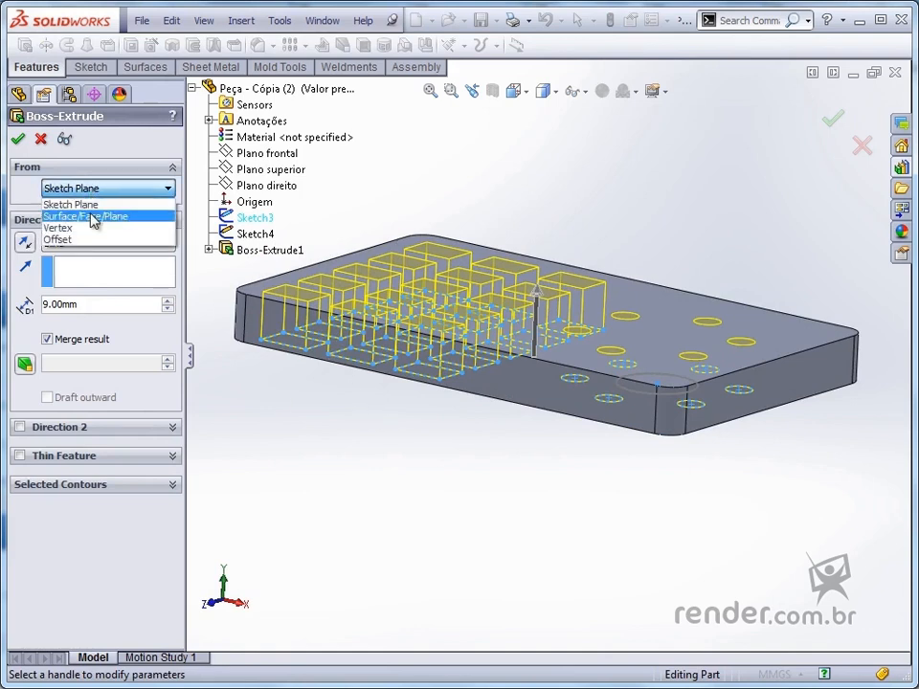
click(92, 217)
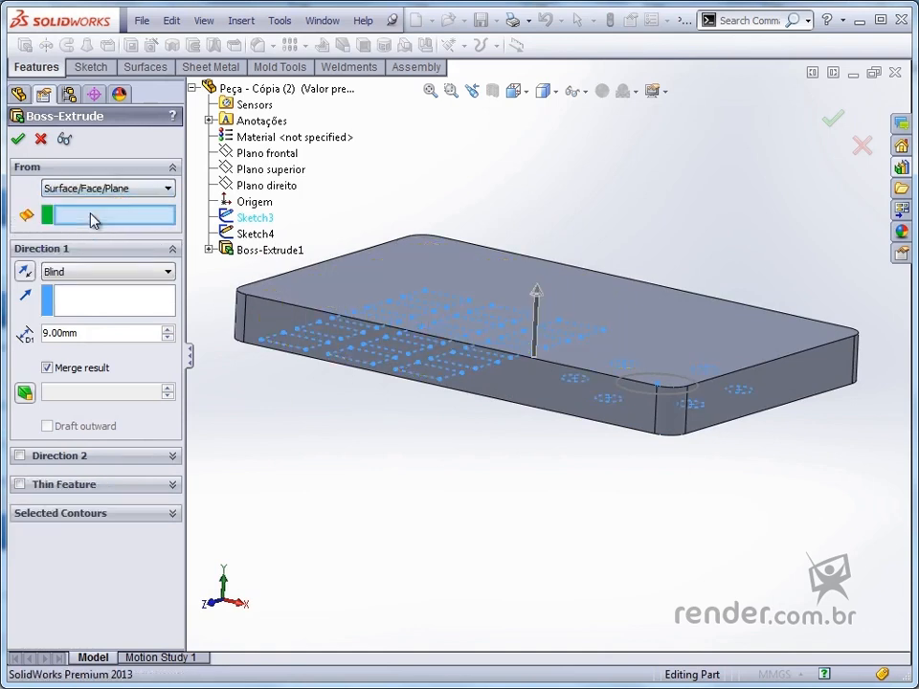
click(321, 301)
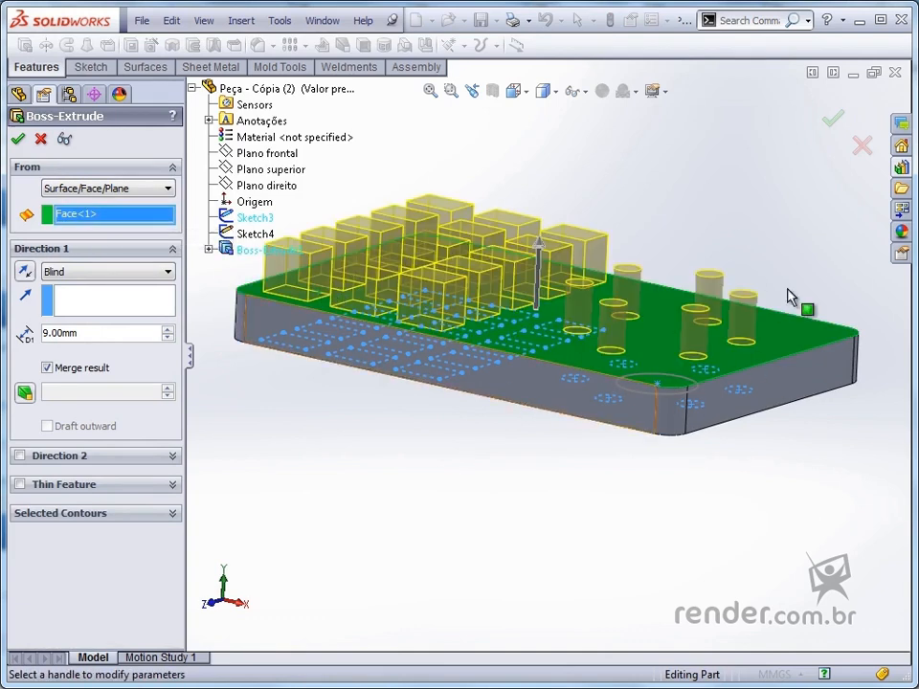
middle_drag(462, 537, 444, 573)
key(f)
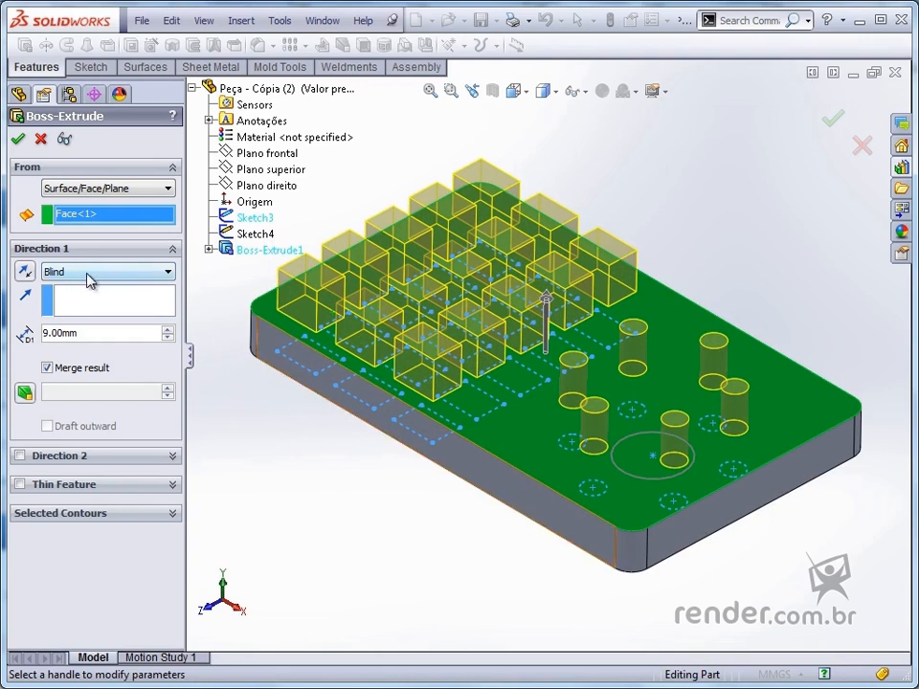
Step: Set the depth of the block and pin extrusion to 15 mm and accept it
double_click(100, 333)
text(1)
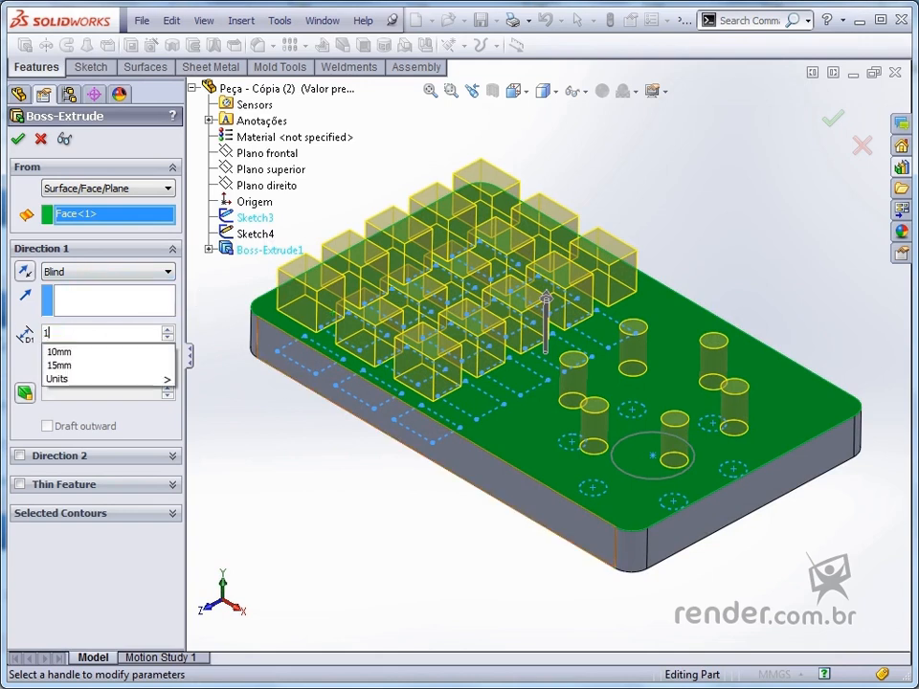
text(5)
key(Return)
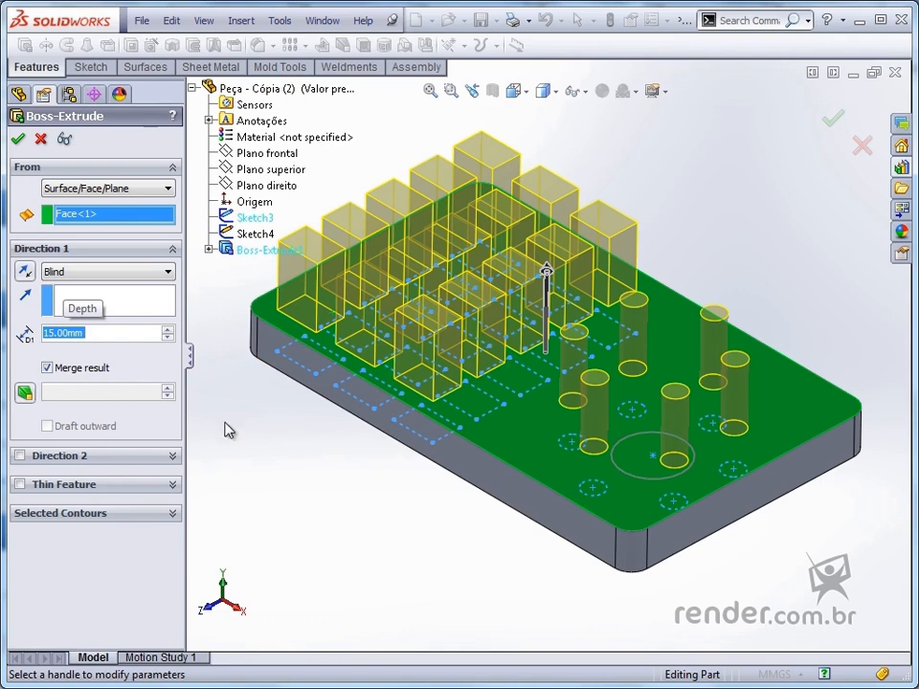
click(47, 368)
click(18, 139)
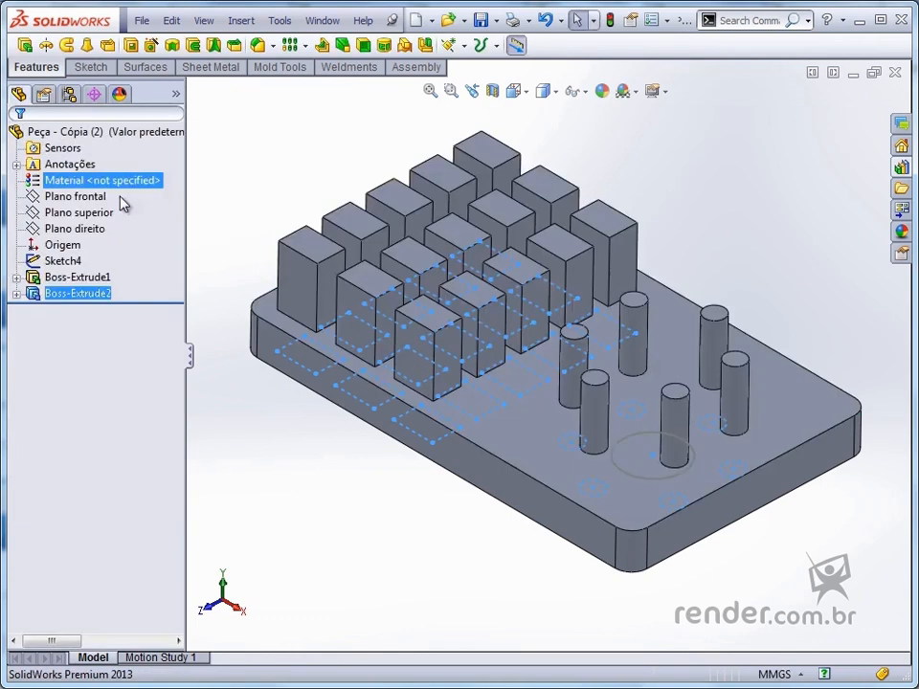
click(271, 421)
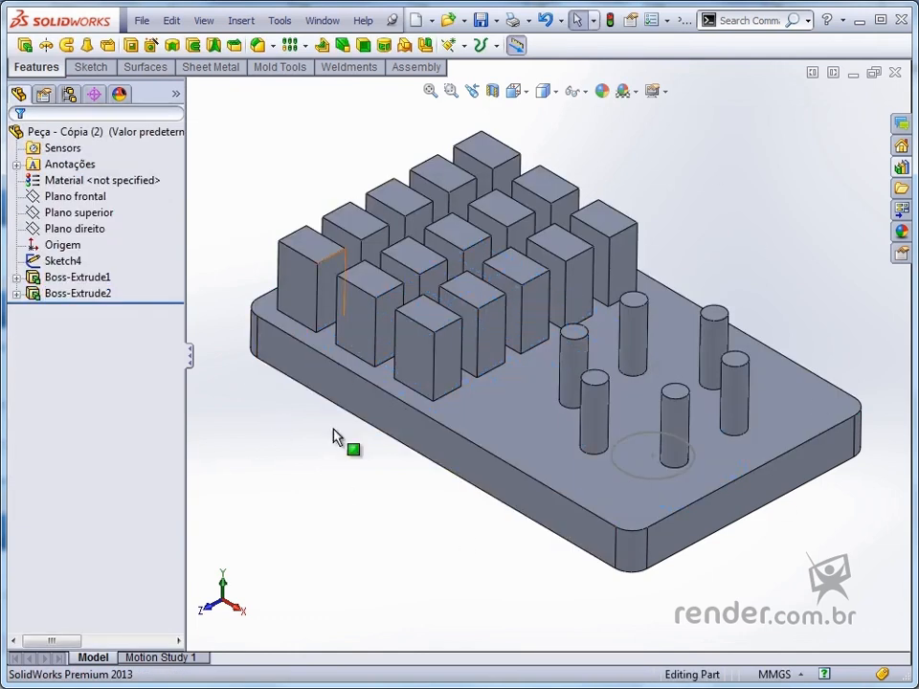
Step: Start an extruded cut of the large circle in Sketch4, beginning from the plate's top face
click(134, 52)
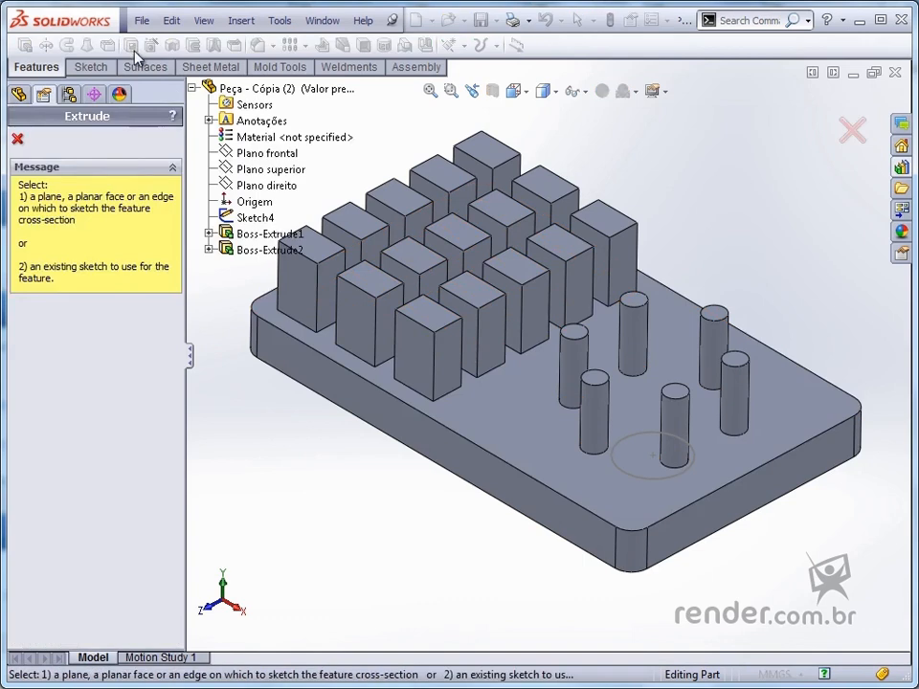
click(255, 218)
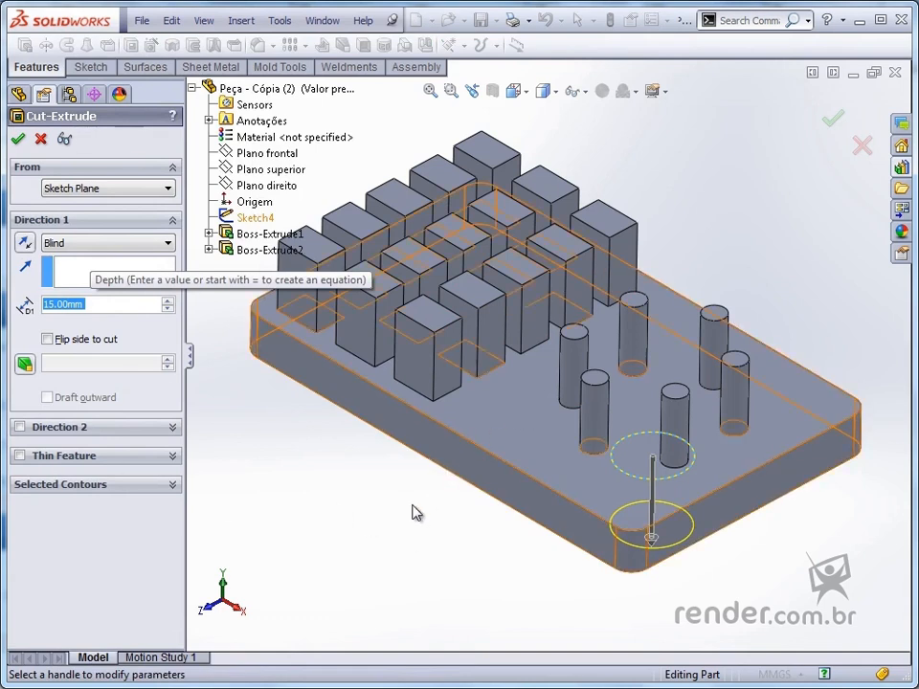
middle_drag(461, 454, 450, 461)
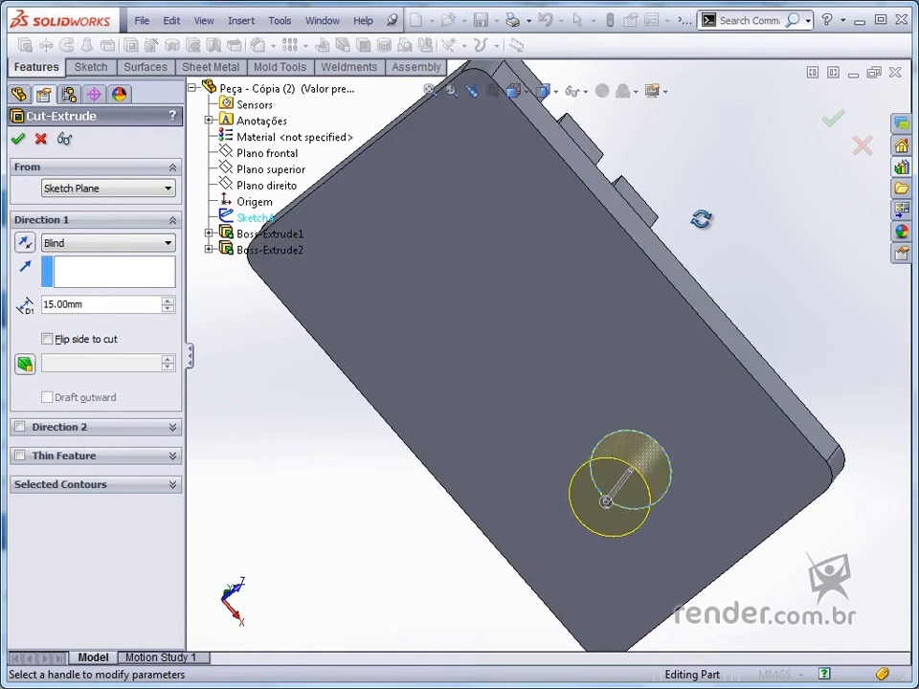
mouse_move(704, 217)
middle_down()
mouse_move(567, 396)
mouse_move(550, 387)
middle_up()
click(108, 188)
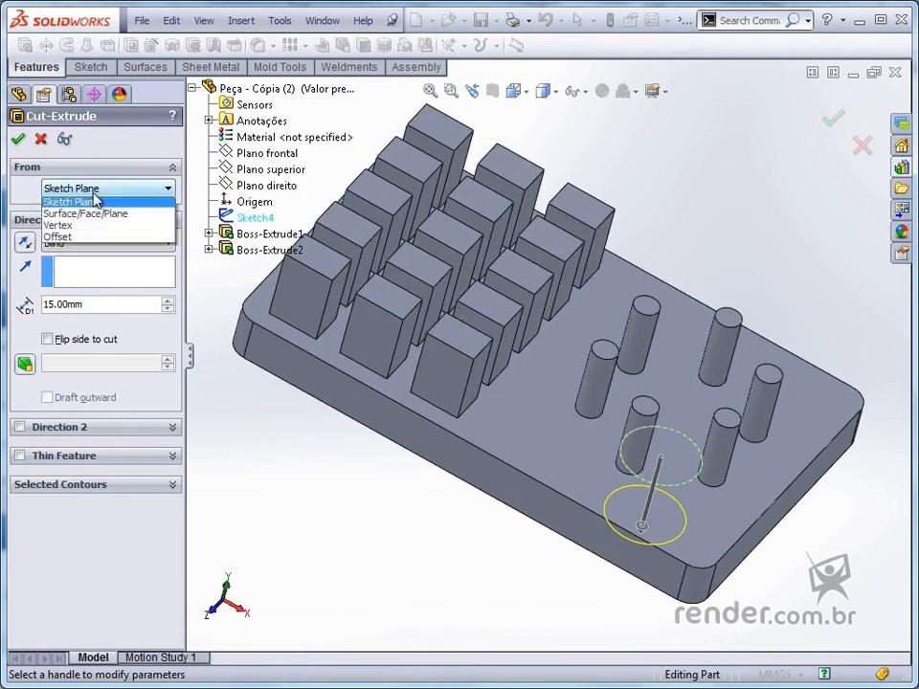
click(102, 211)
click(523, 424)
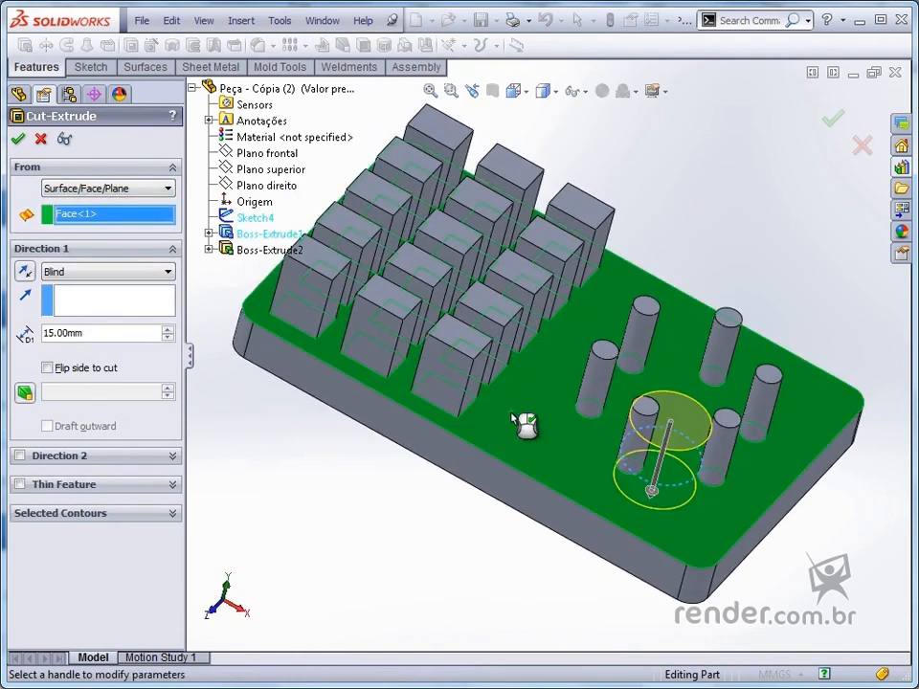
Step: Set the circular cut's blind depth to 5 mm and accept it
middle_drag(485, 558, 455, 459)
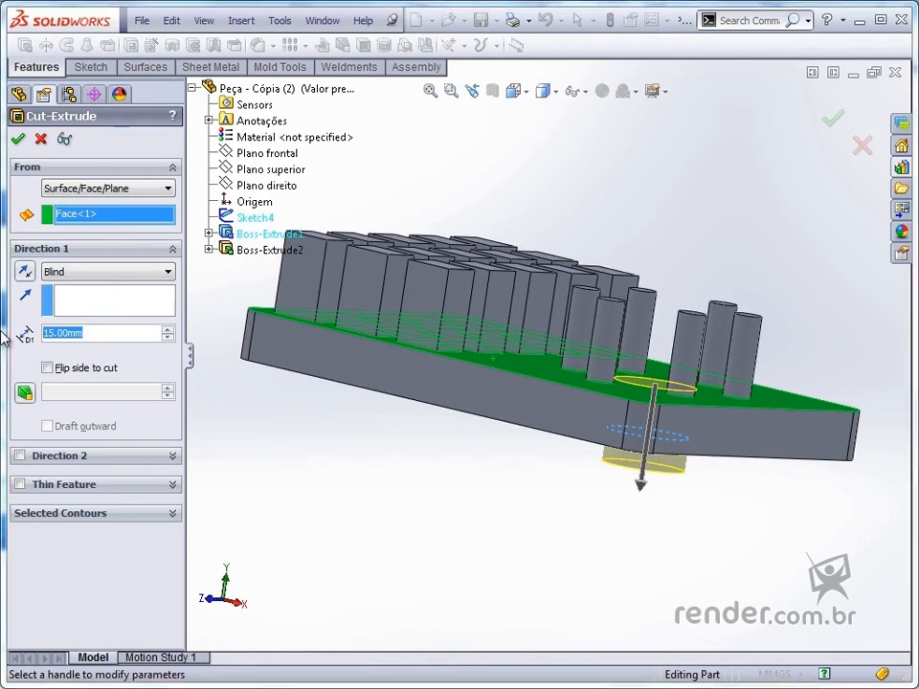
text(5)
key(Return)
middle_drag(648, 488, 678, 362)
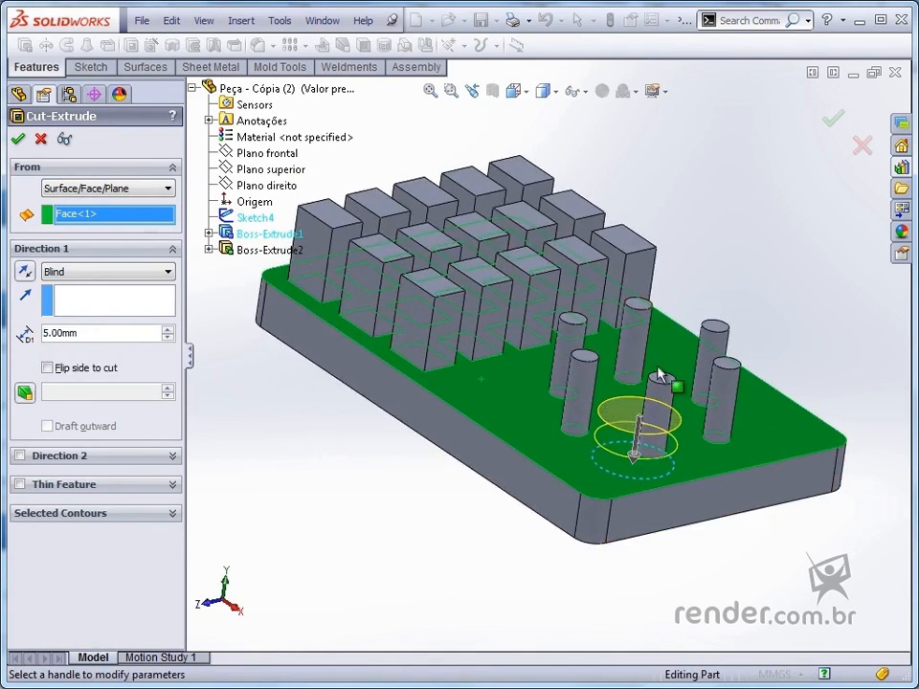
middle_drag(434, 539, 475, 476)
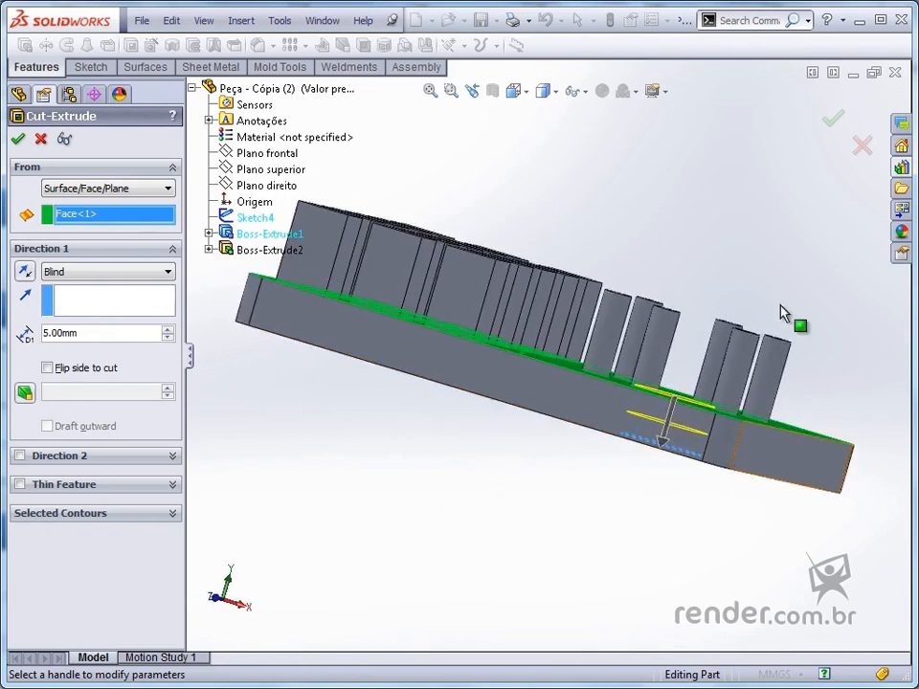
middle_drag(537, 490, 502, 531)
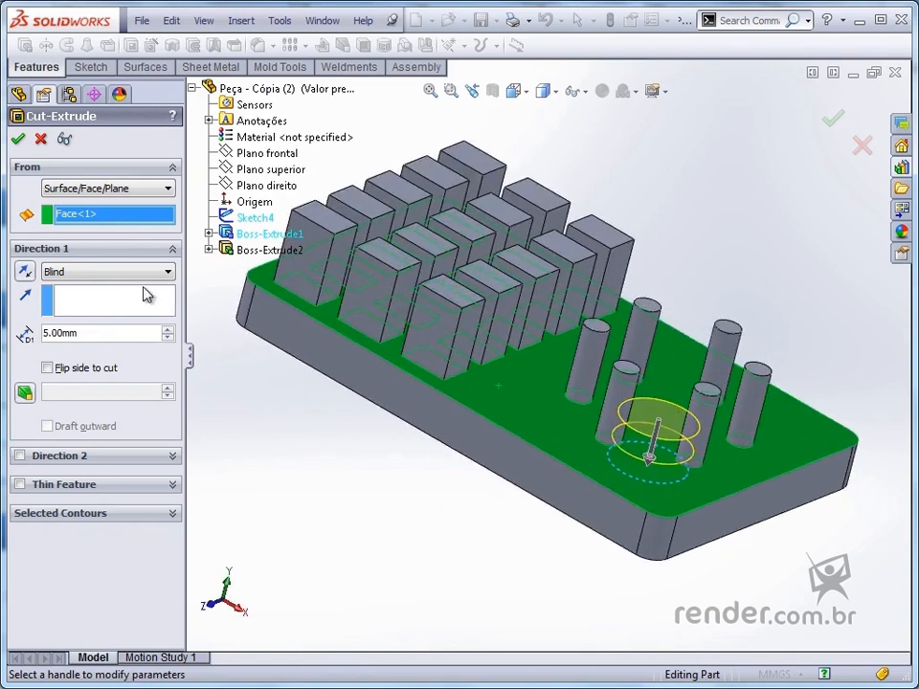
click(18, 140)
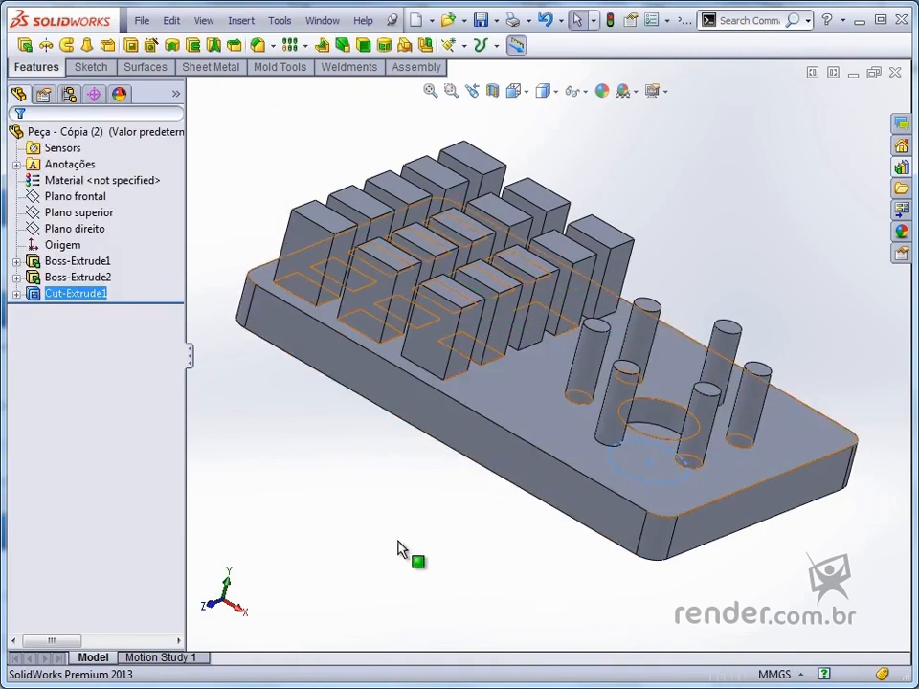
Step: Sketch a circle of about 11.5 mm radius on the plate's top face, concentric with the circular recess
middle_drag(400, 499, 400, 495)
middle_drag(323, 354, 318, 346)
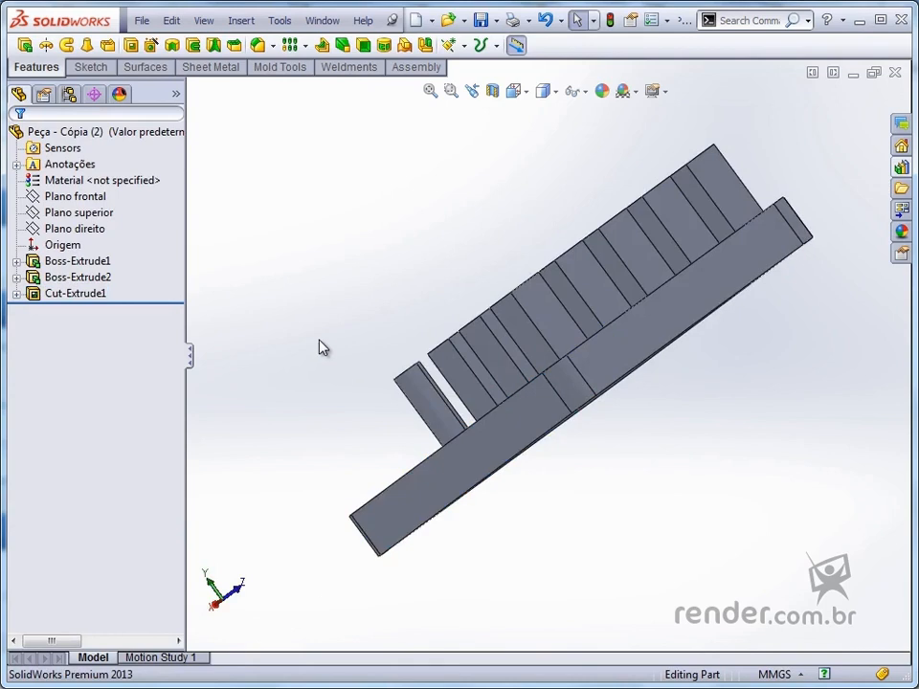
key(ctrl+7)
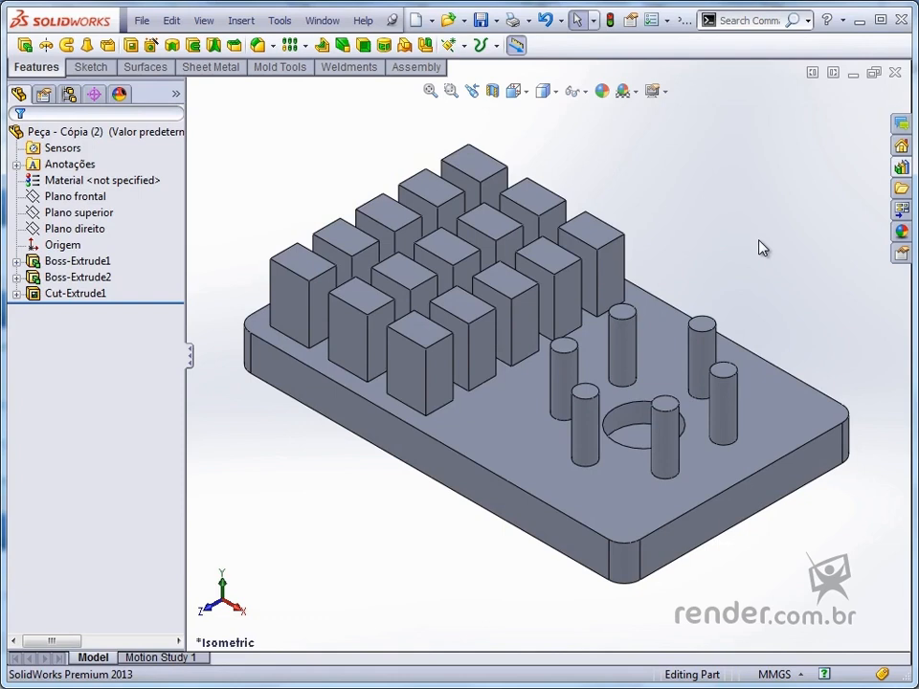
click(652, 384)
click(715, 323)
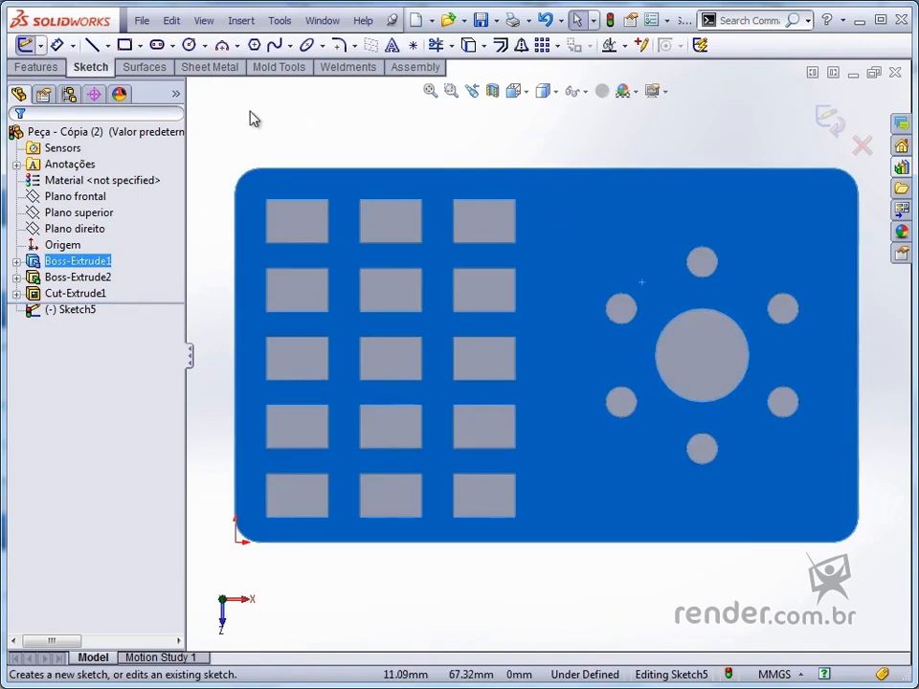
click(188, 45)
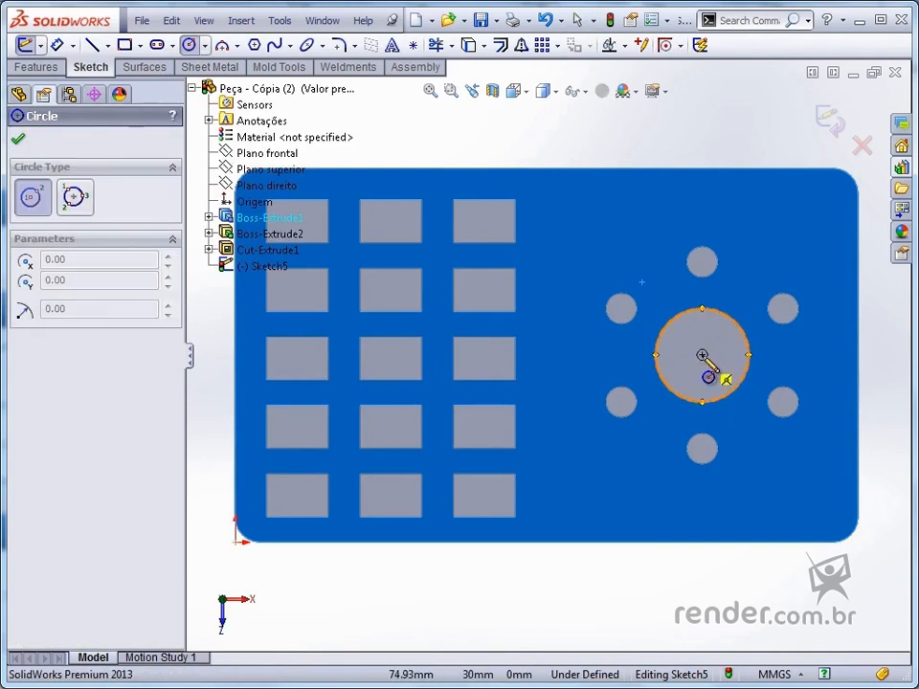
click(701, 355)
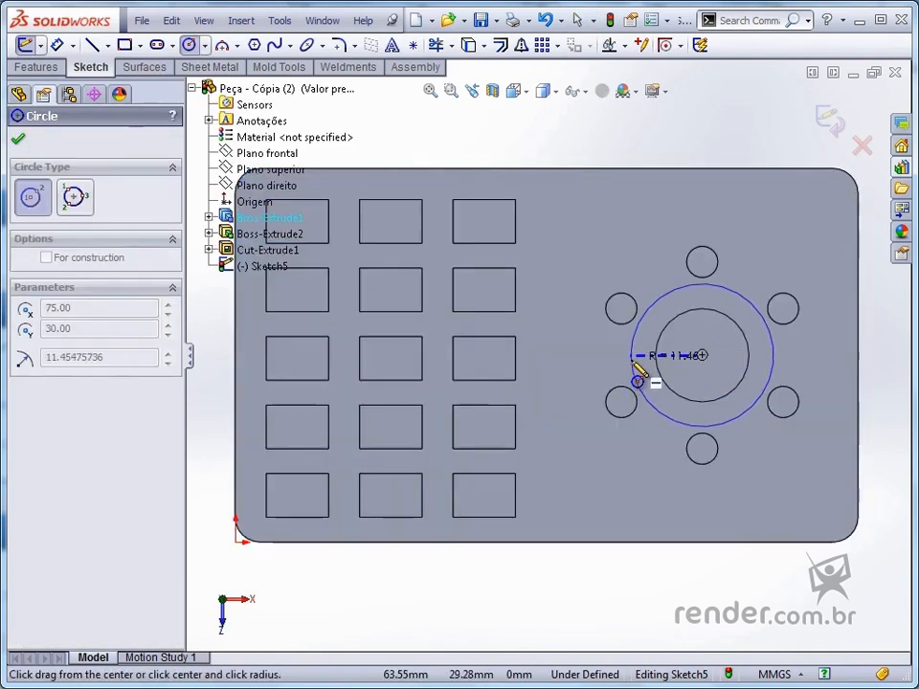
click(636, 375)
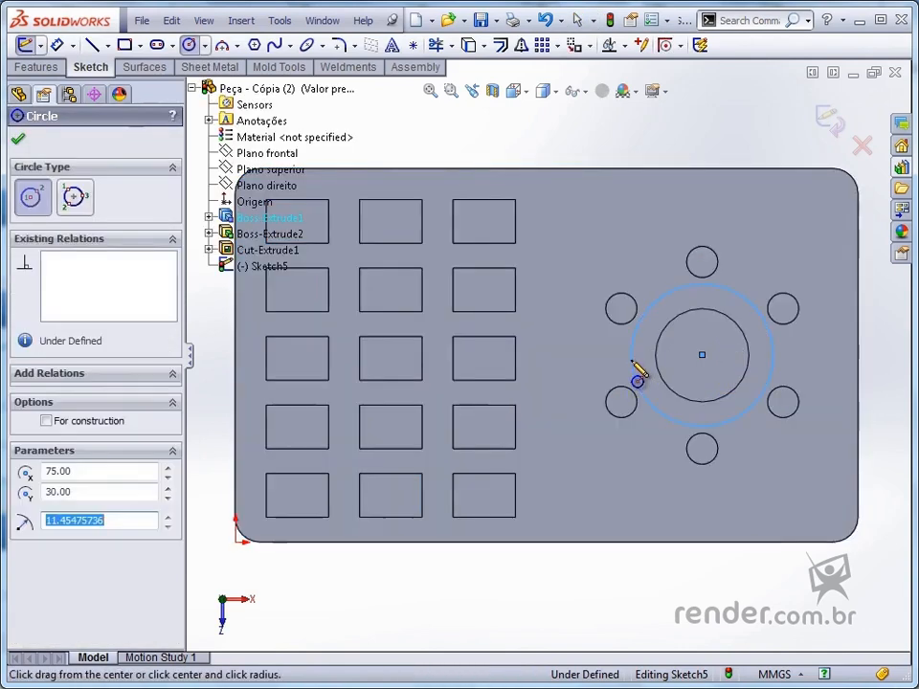
Step: Dimension the new circle around the recess with a diameter of 20 mm
click(55, 46)
click(748, 303)
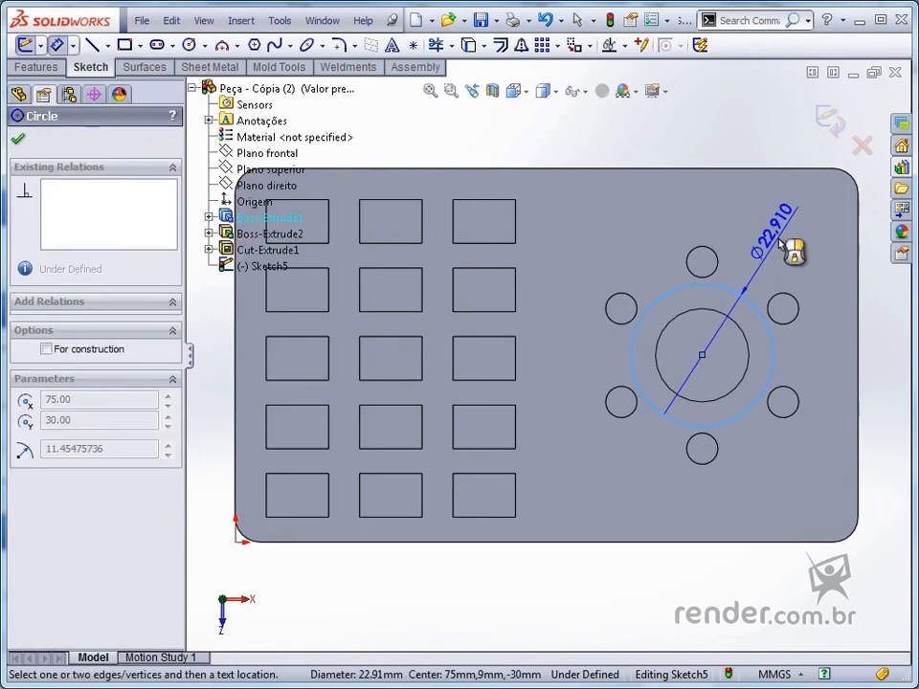
click(780, 244)
key(Return)
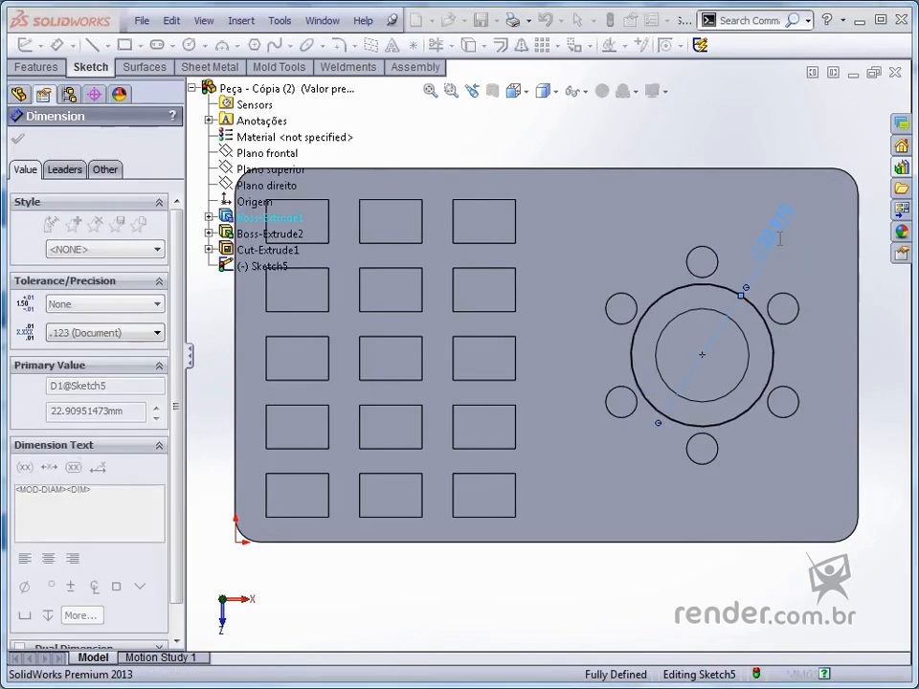
Step: Start a blind boss extrusion of the 20 mm circle from its sketch plane with a depth of 15 mm
click(35, 67)
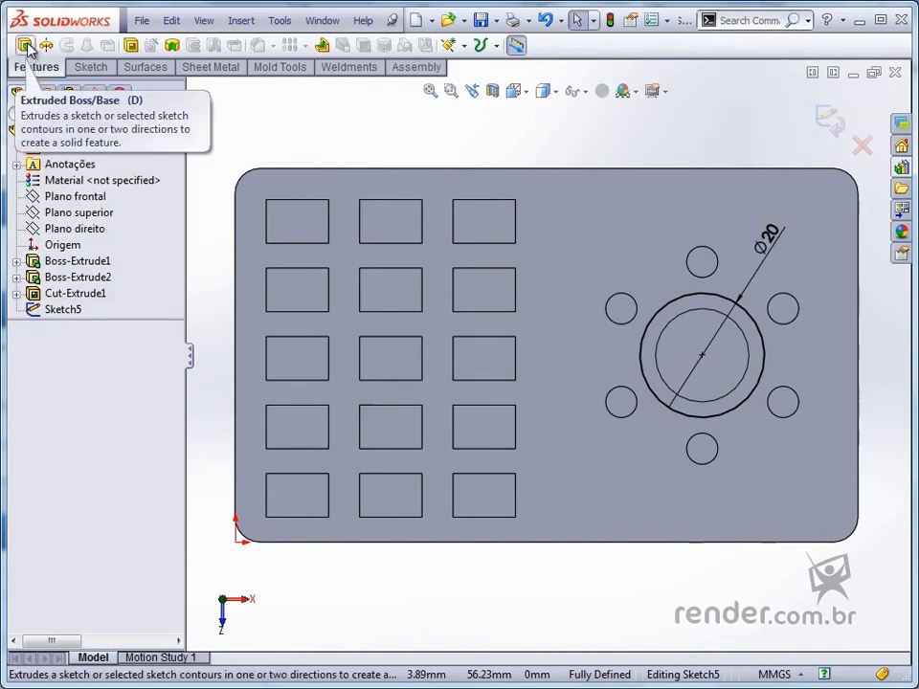
click(25, 45)
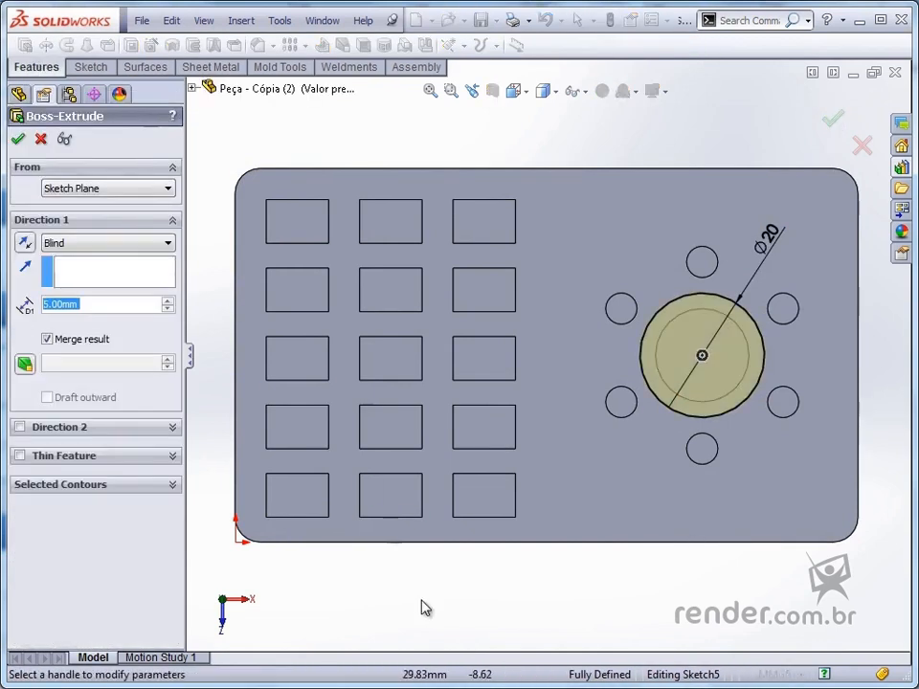
middle_drag(425, 606, 400, 501)
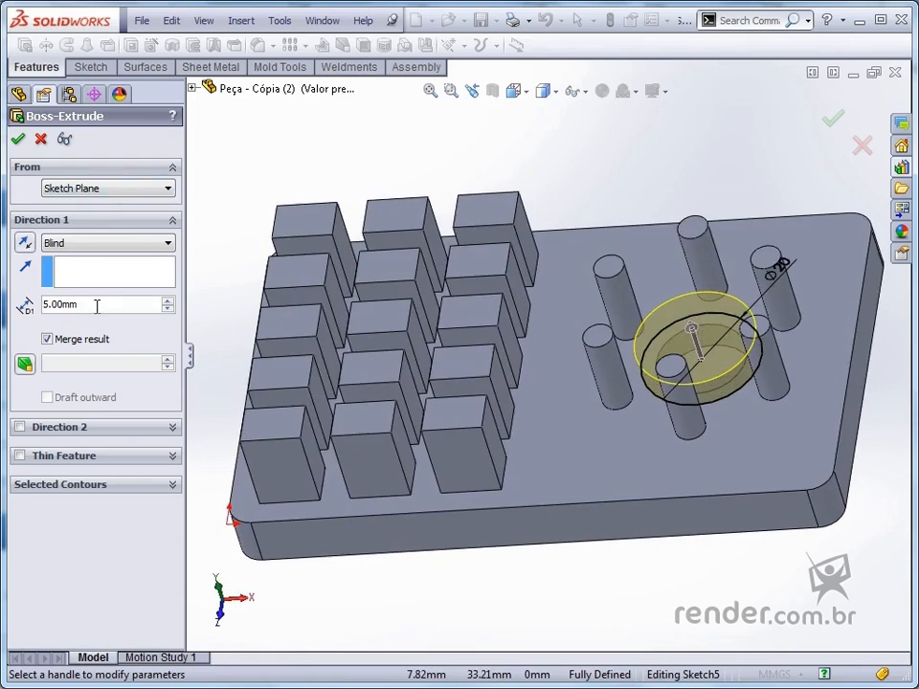
text(15)
key(Return)
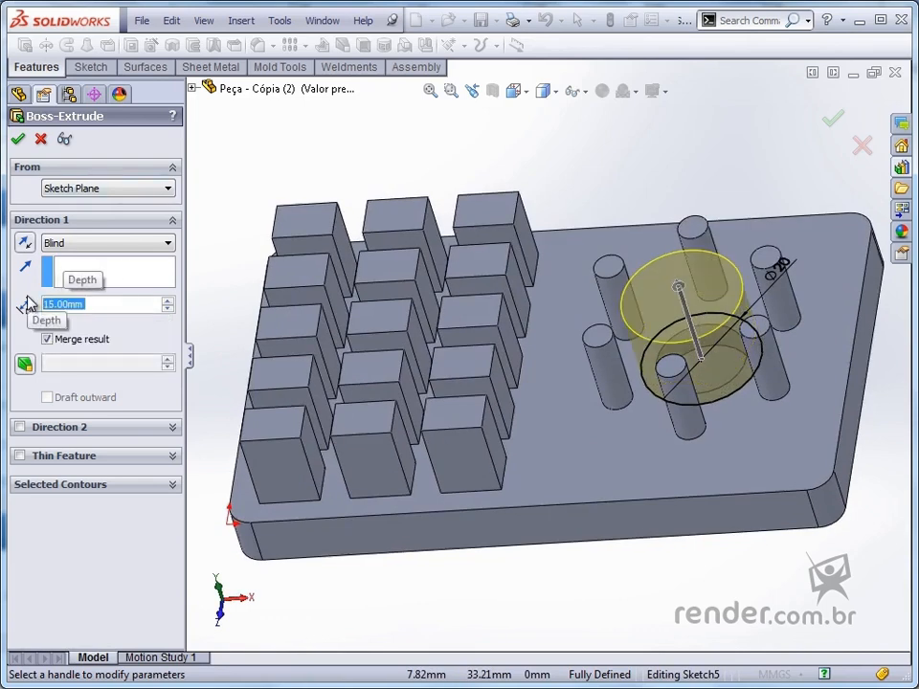
Step: Make the circle's extrusion a one-direction thin feature with a 1 mm wall and accept it
click(20, 456)
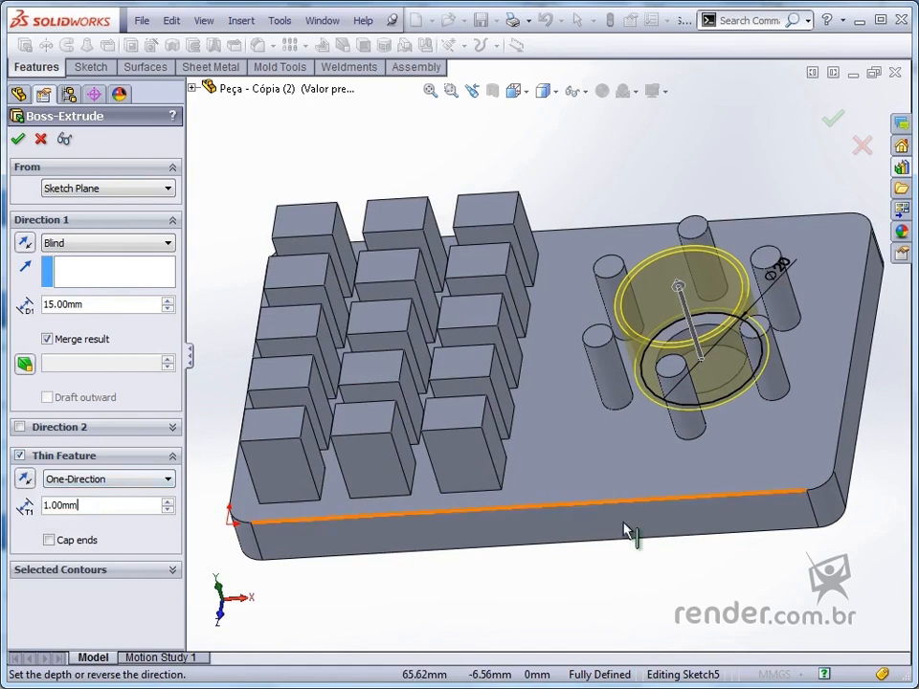
middle_drag(648, 576, 674, 620)
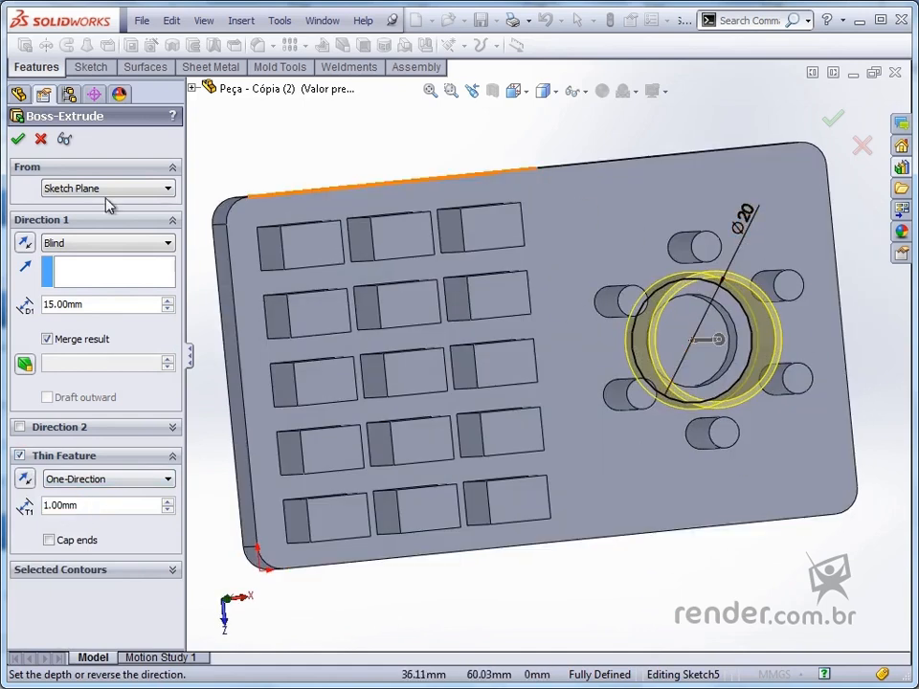
click(17, 138)
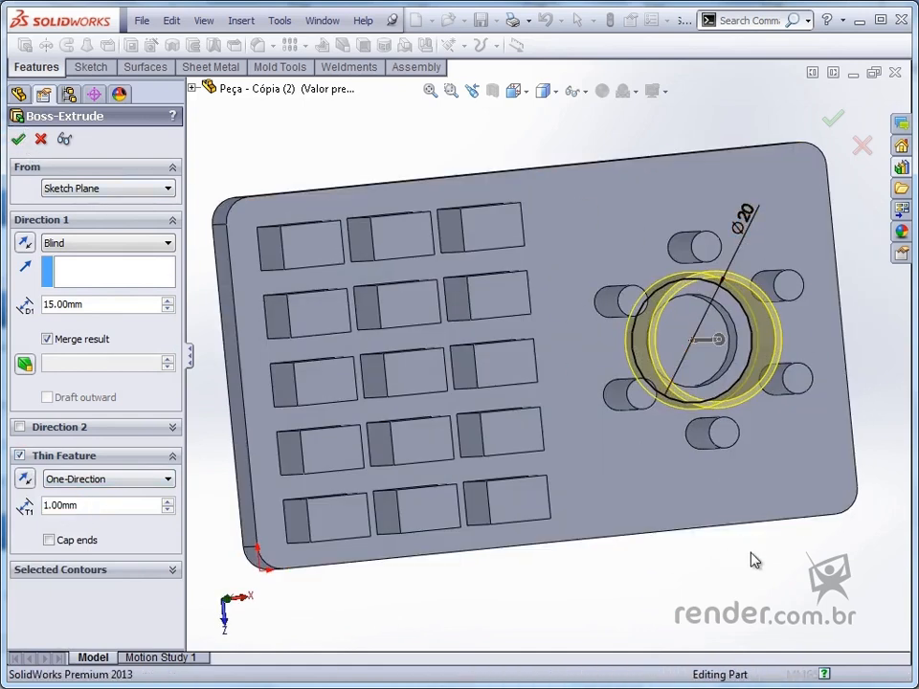
middle_drag(750, 557, 713, 388)
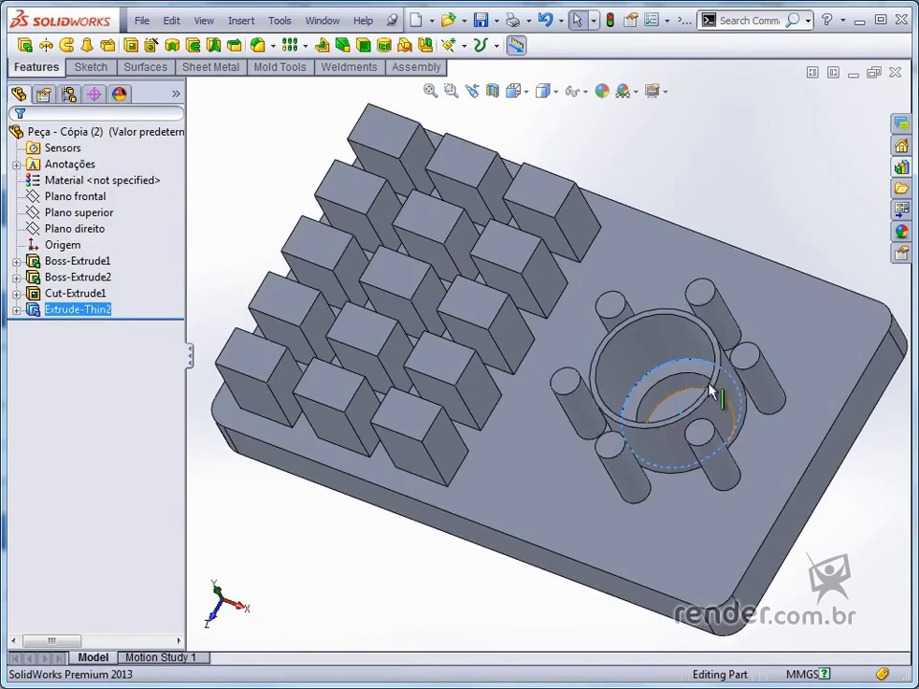
click(784, 184)
key(ctrl+7)
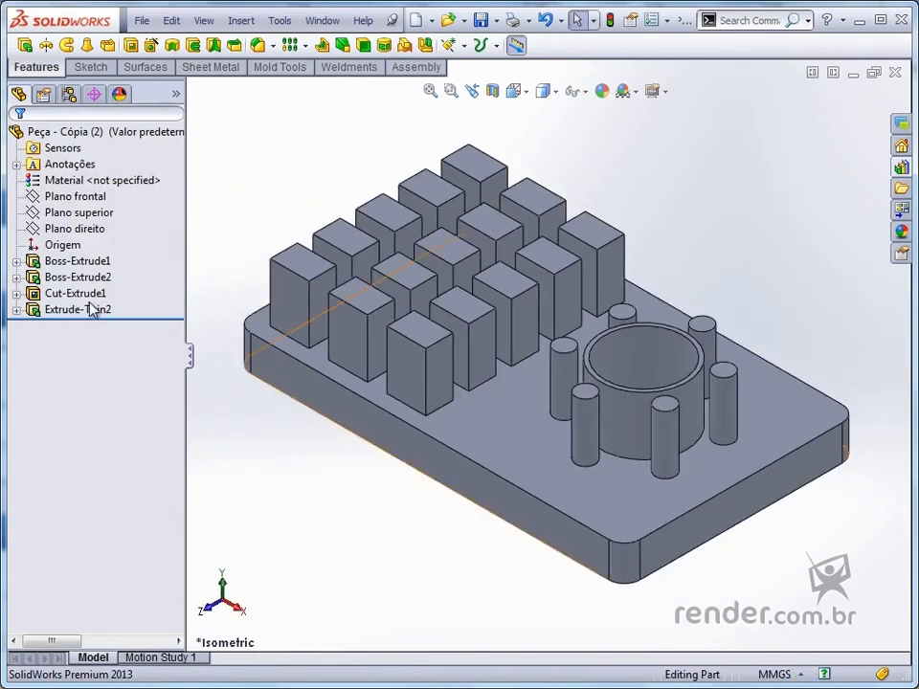
Step: Stretch the base plate's length to about 114.4 mm directly in the model using its sketch dimension handle
click(90, 263)
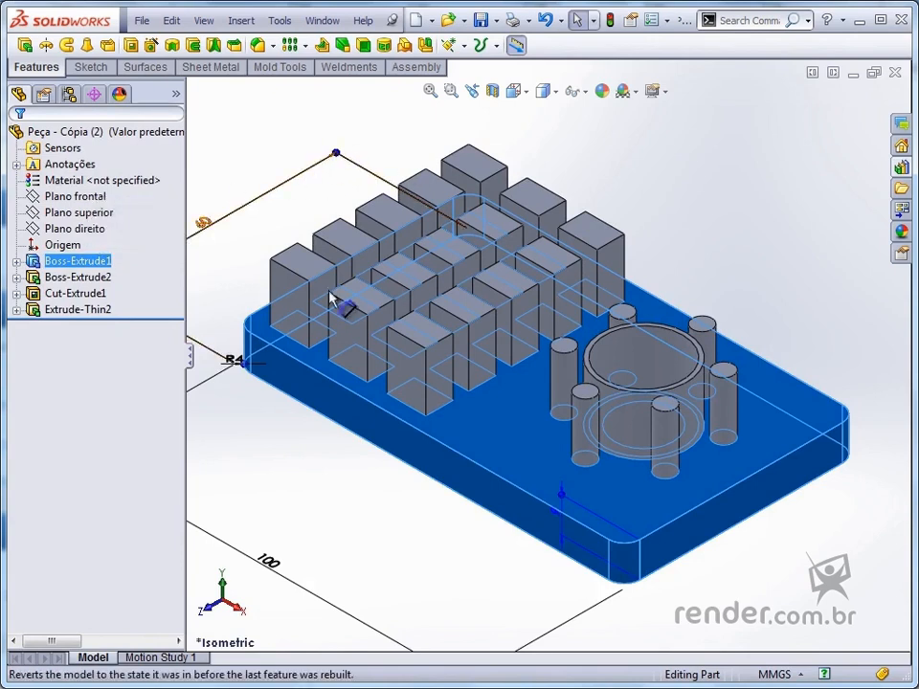
scroll(641, 410, up, 2)
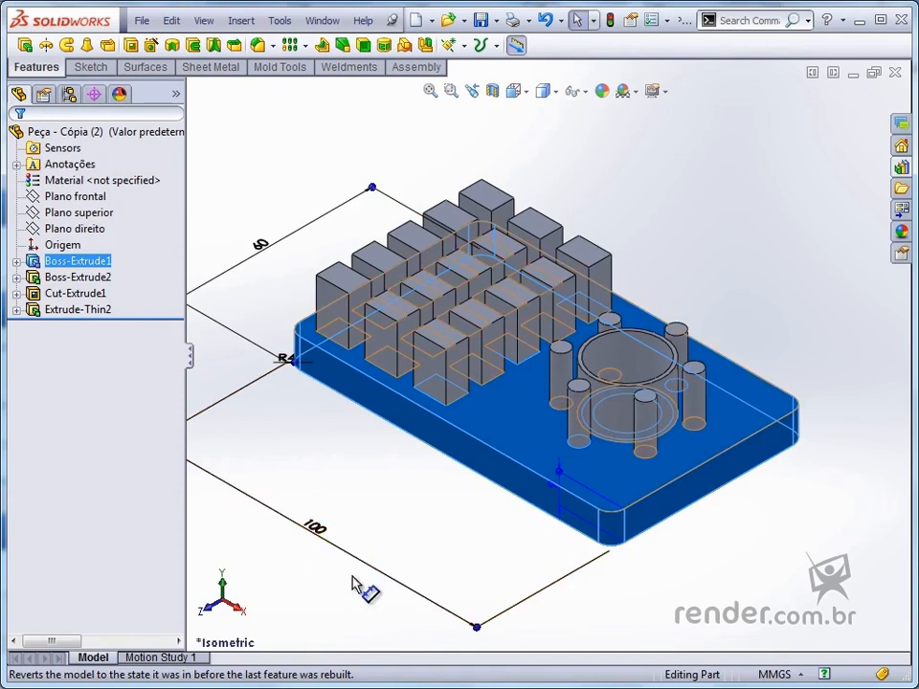
scroll(484, 612, down, 2)
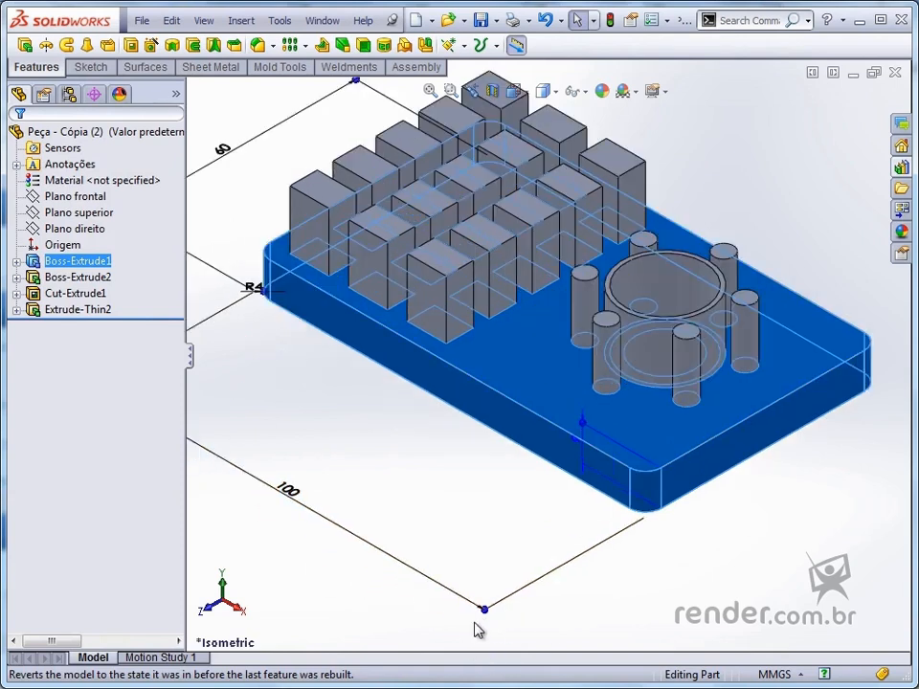
drag(484, 613, 543, 640)
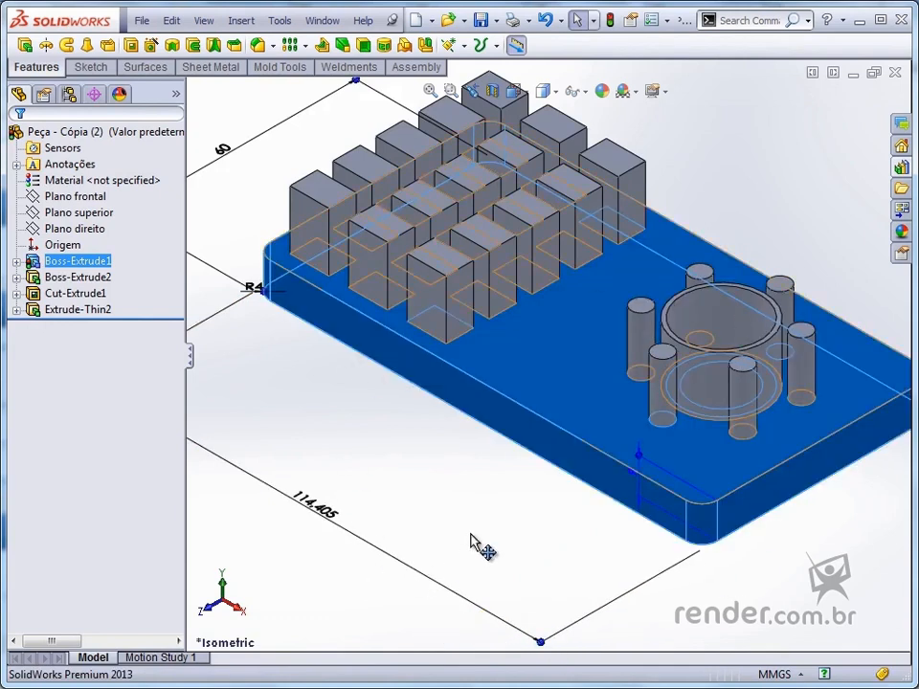
key(f)
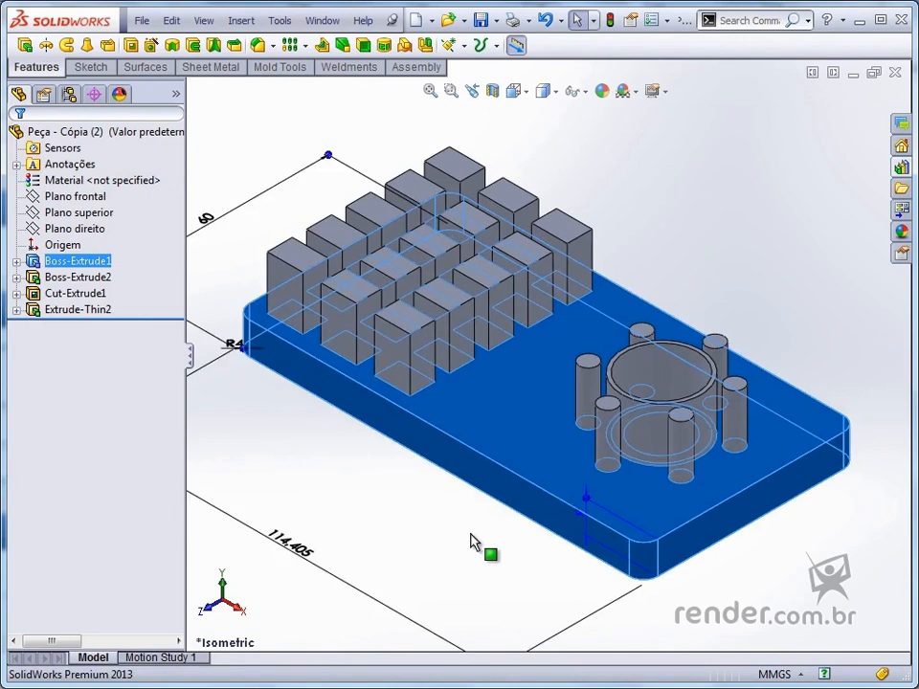
click(468, 542)
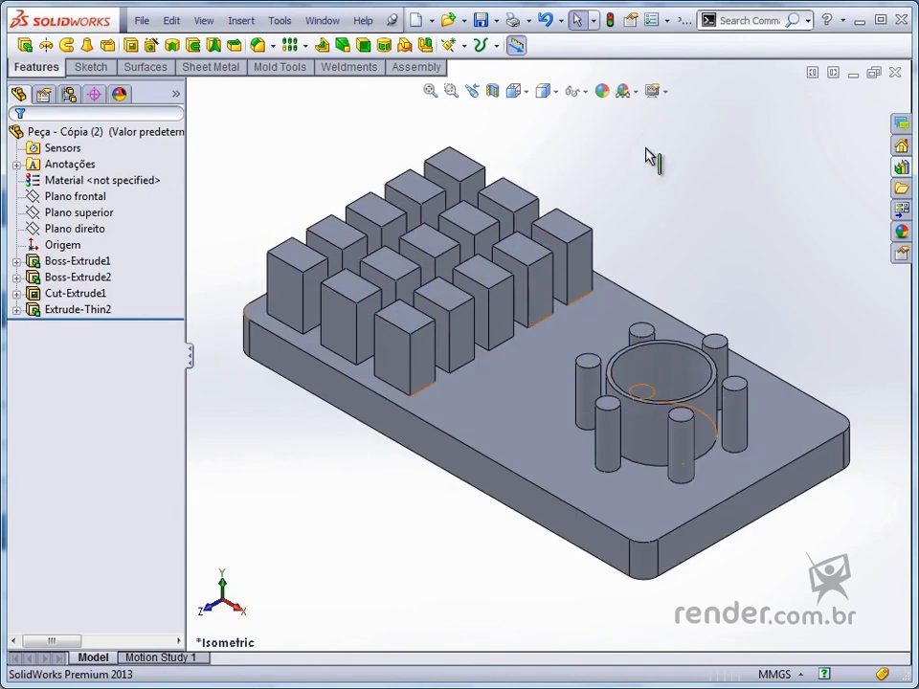